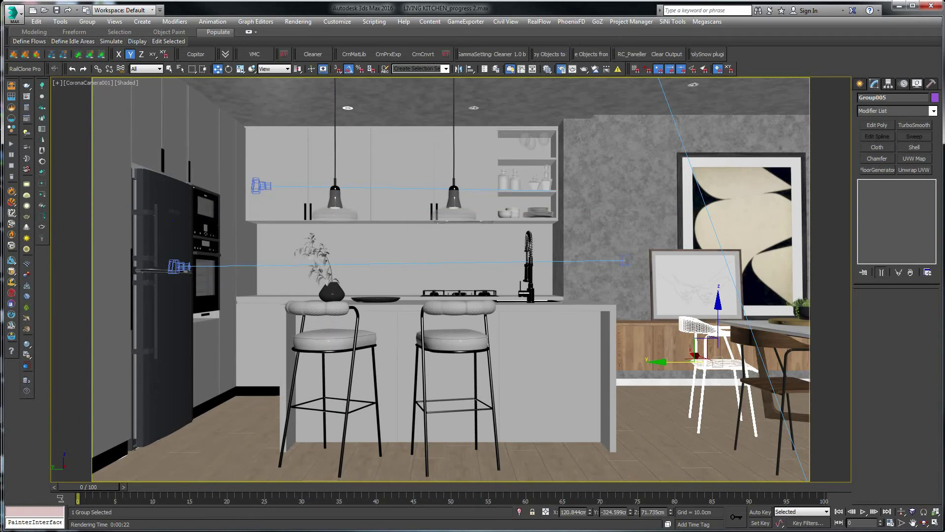
Assign a new CoronaMtl as the render material override and open the Slate Material Editor
key("F10")
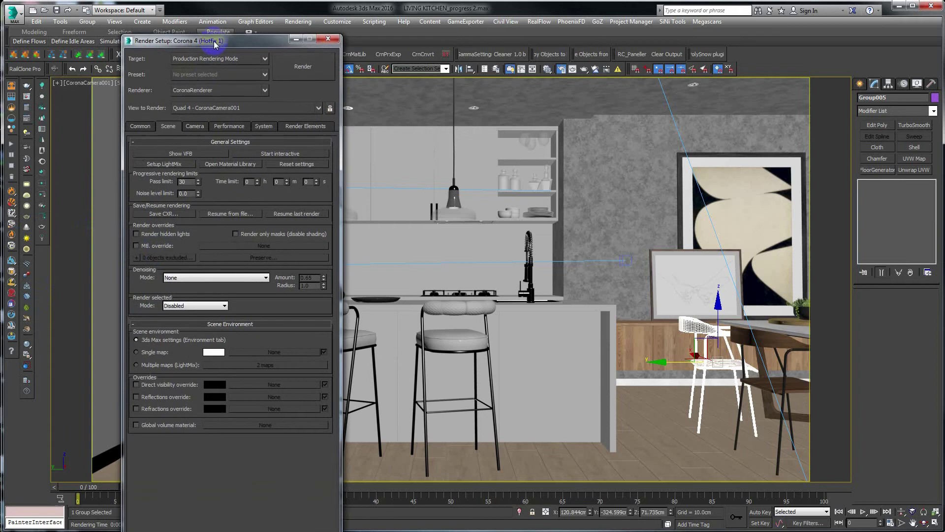
left_click(250, 246)
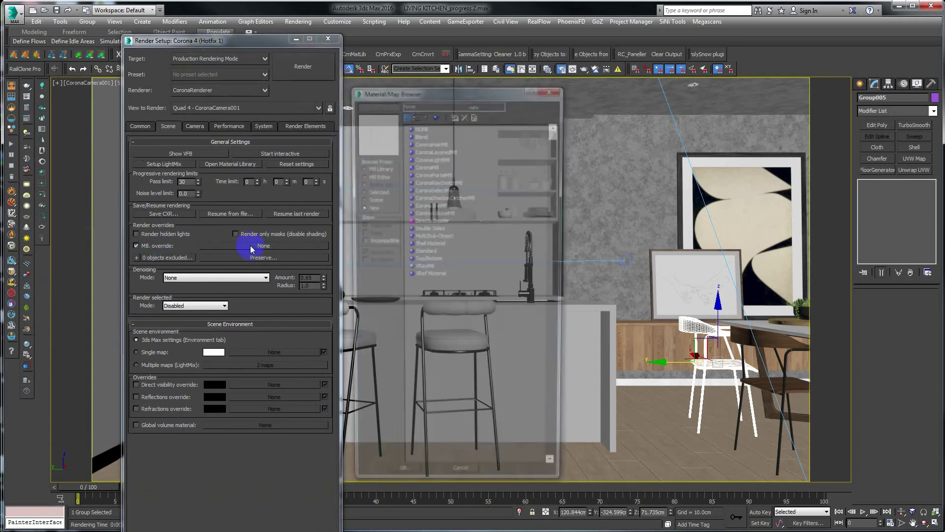
double_click(426, 167)
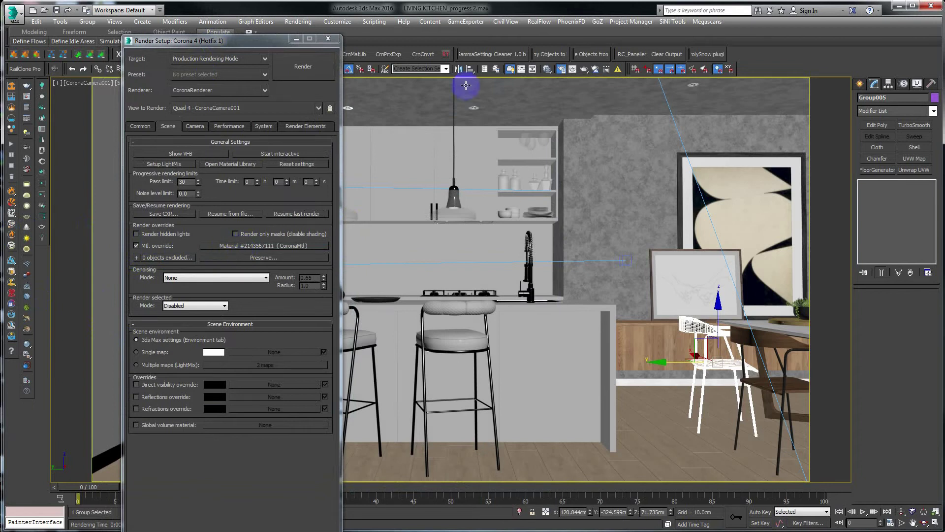
left_click(547, 69)
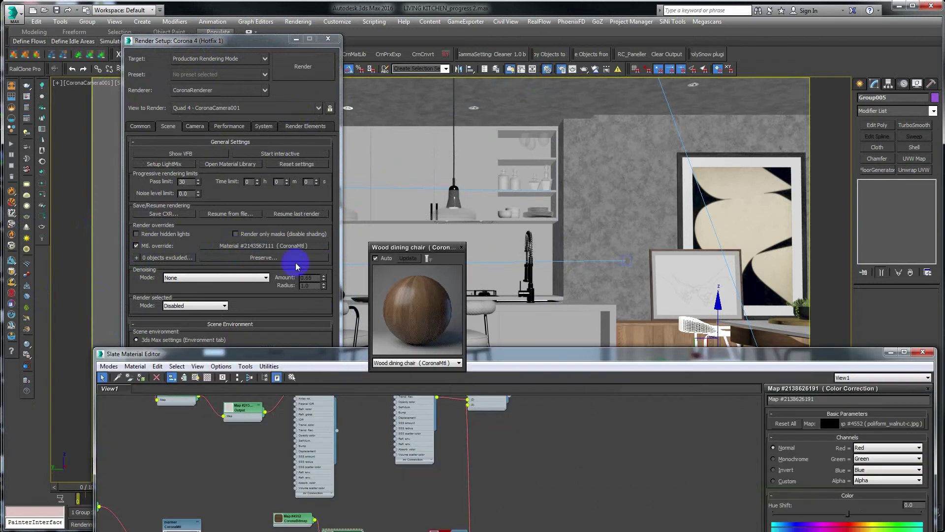
Add the override CoronaMtl as a Slate node and inspect its grey Diffuse colour, leaving it unchanged
left_click(261, 245)
left_click_drag(544, 429, 544, 424)
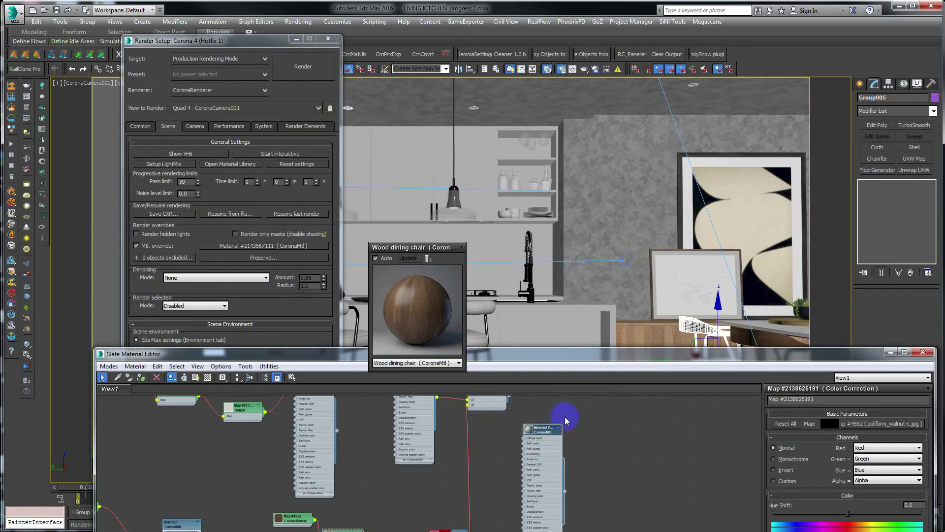
left_click_drag(537, 432, 582, 405)
double_click(583, 405)
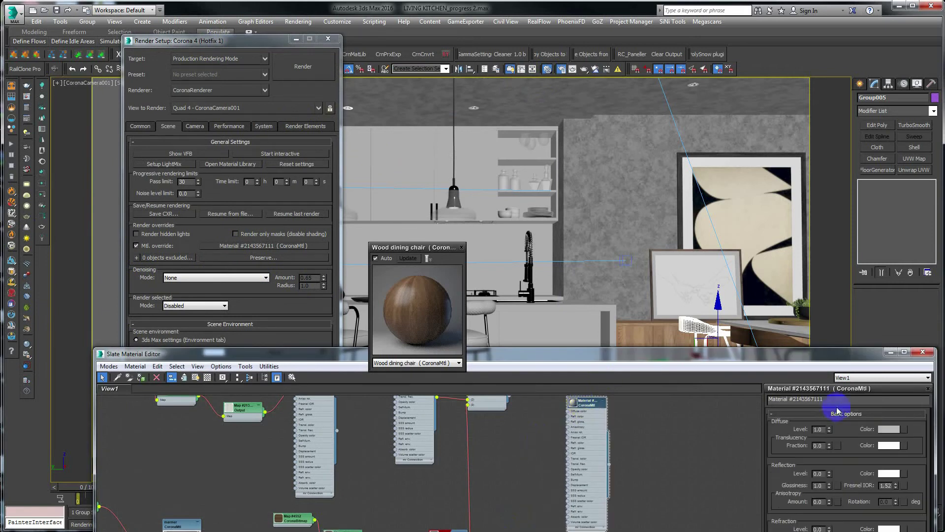
left_click(896, 431)
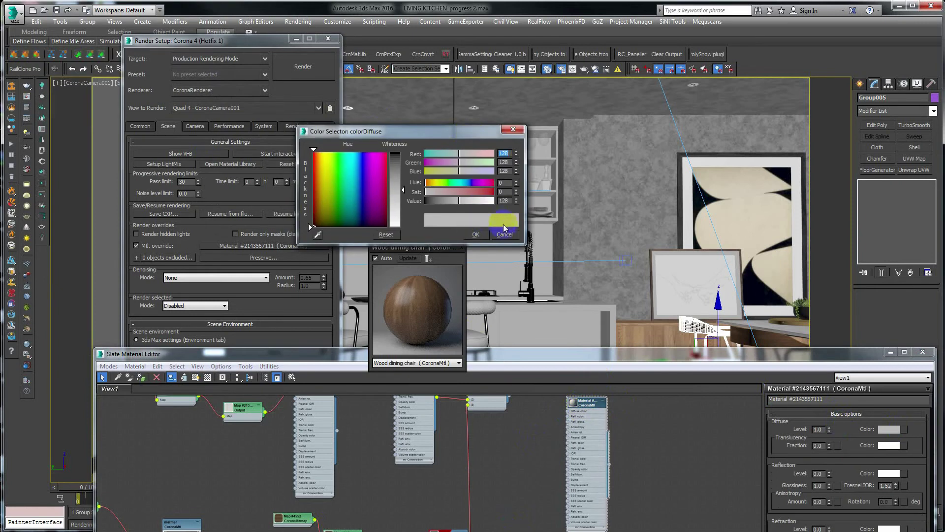
left_click_drag(498, 217, 502, 236)
left_click(488, 245)
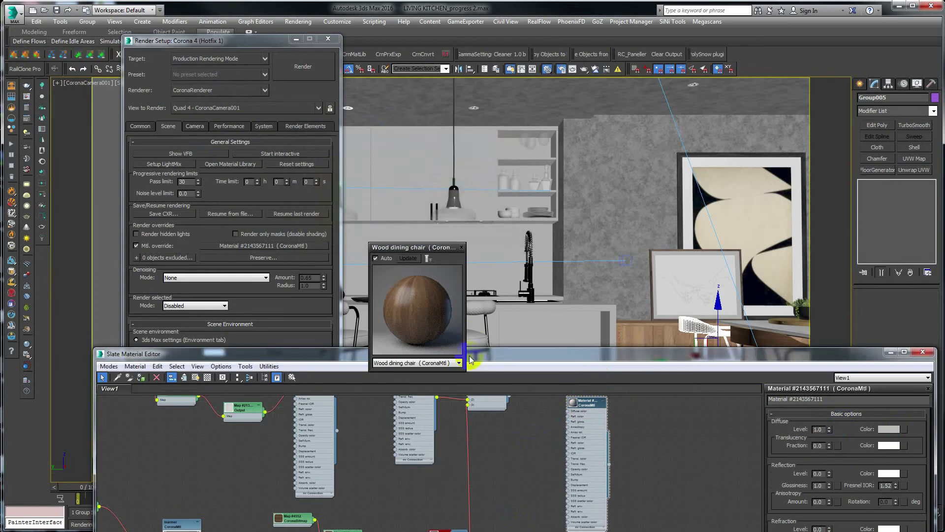
Drag the override material into the node view, cancel the instance/copy prompt, and close the editor
left_click(252, 248)
left_click_drag(252, 249, 630, 411)
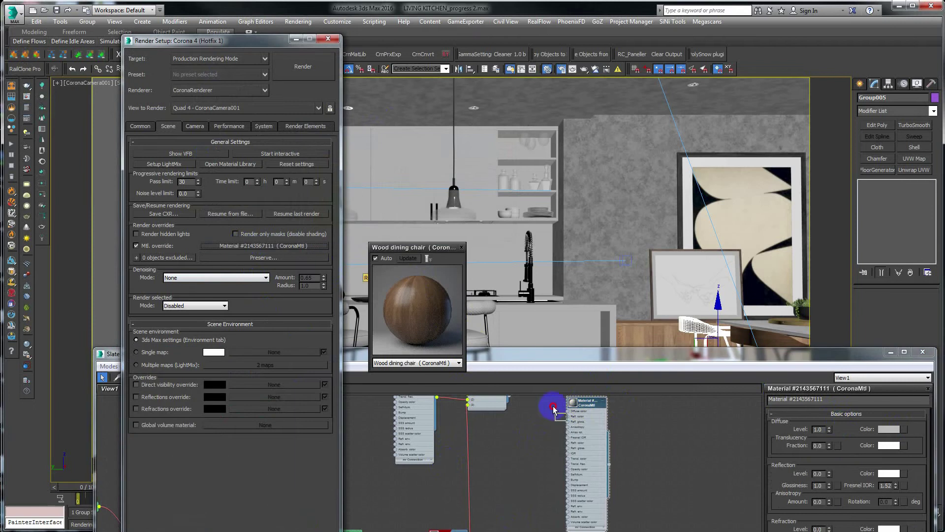
scroll(605, 410, "up", 5)
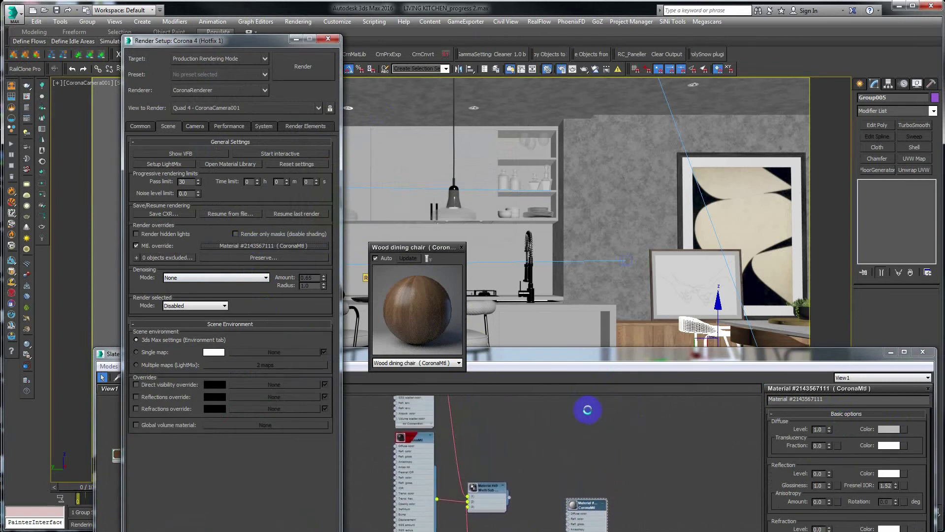
left_click_drag(572, 409, 564, 412)
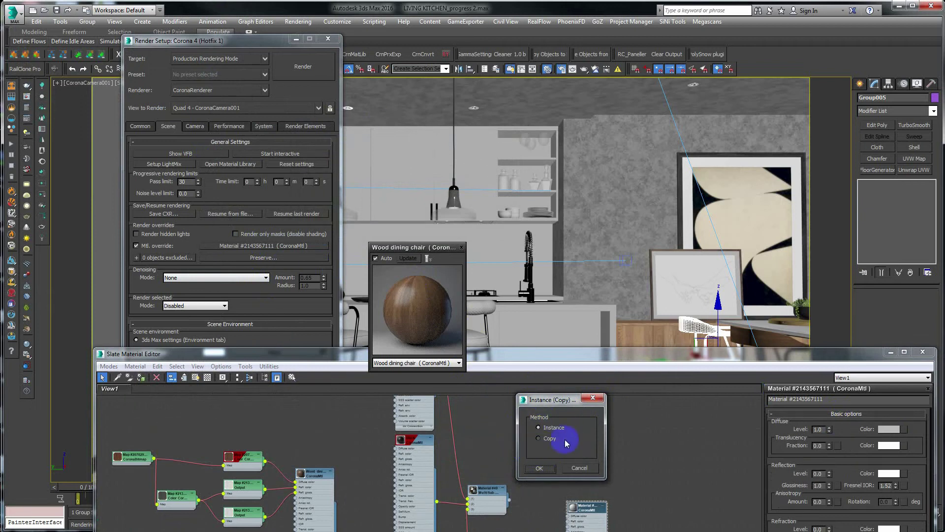
left_click(545, 468)
left_click(590, 469)
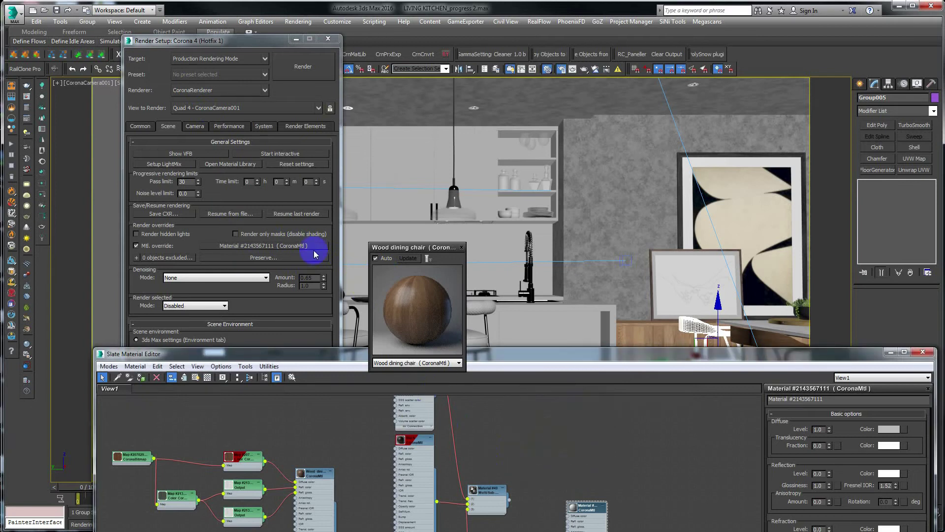
left_click(922, 352)
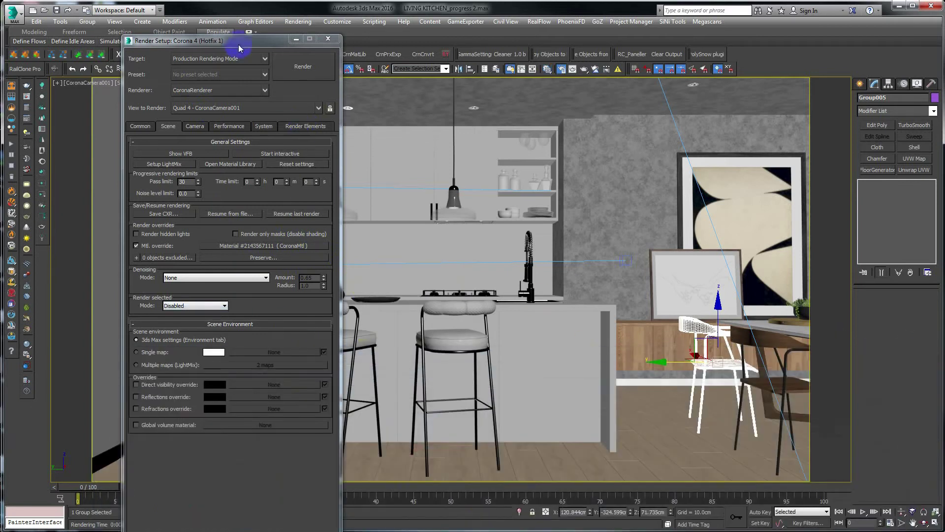
Orbit a Perspective view to the glass doors and select glass panel Box8222883
left_click(530, 255)
key("p")
scroll(537, 263, "up", 5)
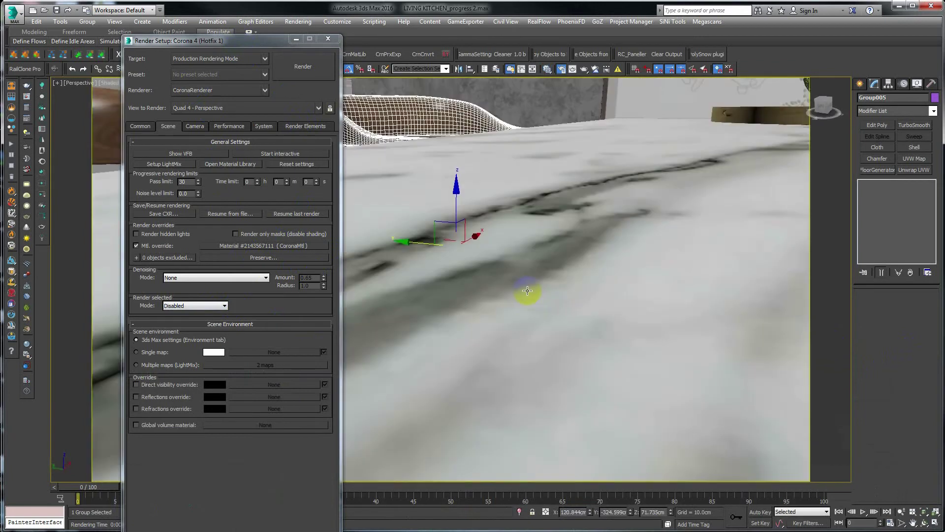
middle_click_drag(544, 273, 500, 267, "alt")
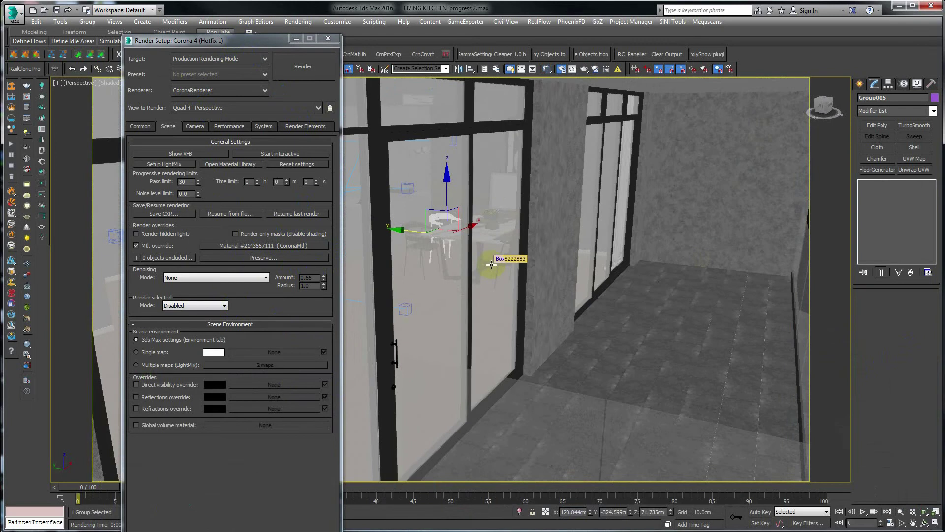
left_click(491, 265)
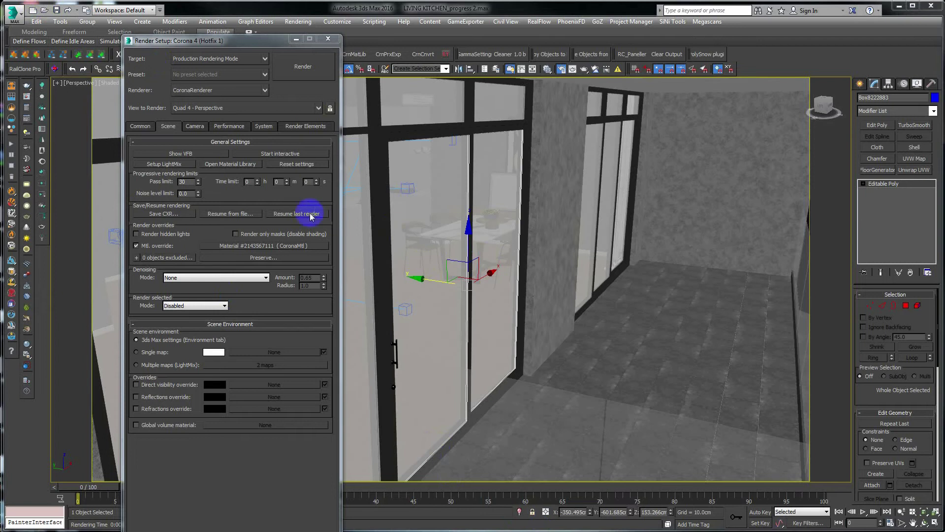
left_click_drag(272, 43, 197, 103)
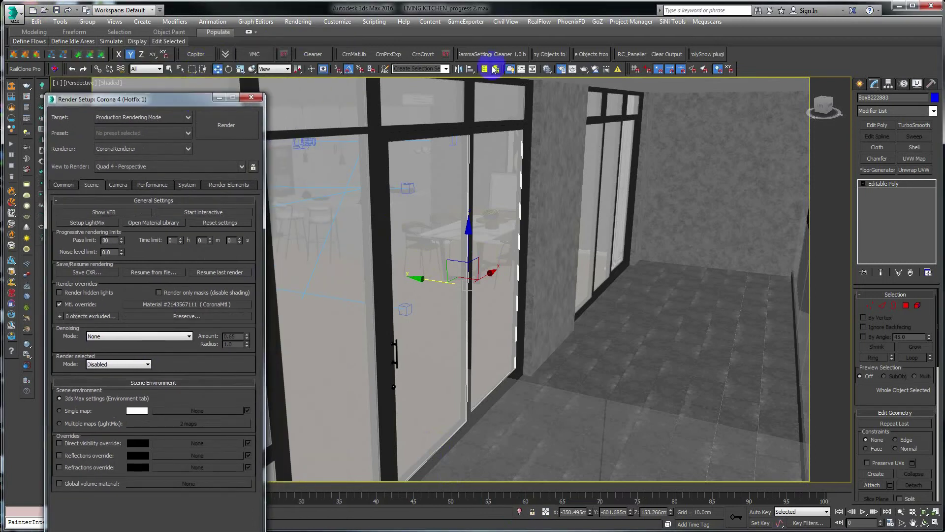
Exclude the glass panel plus Box8222880 and balustrade Box8222878 from the override, then close both windows
left_click(496, 69)
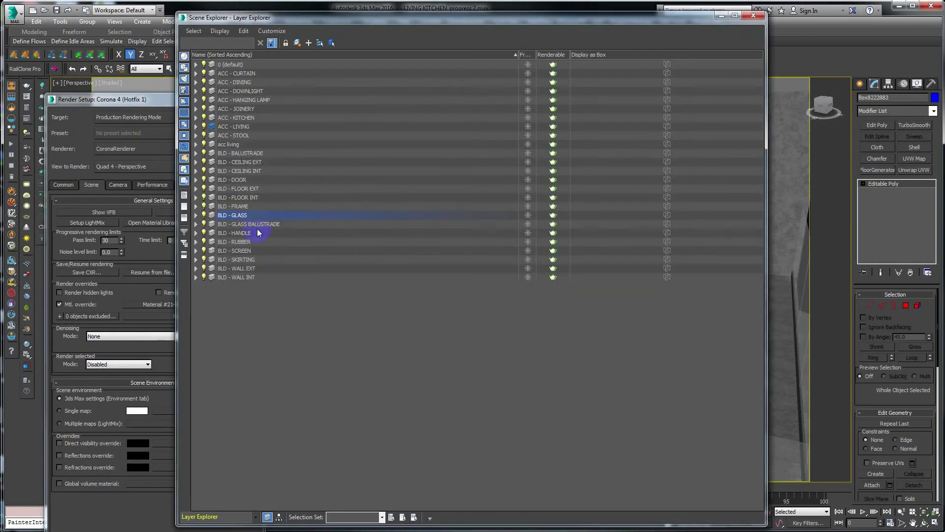
left_click(196, 216)
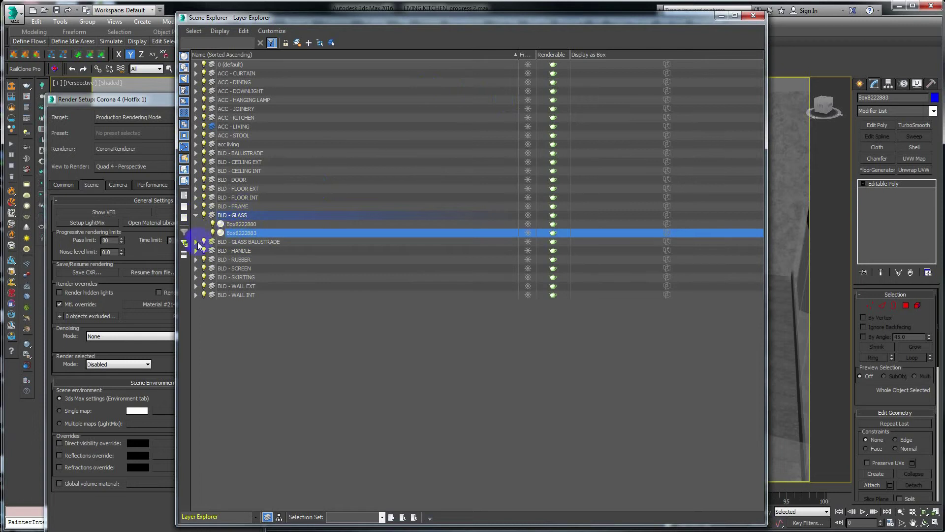
left_click(197, 242)
left_click(242, 224, "ctrl")
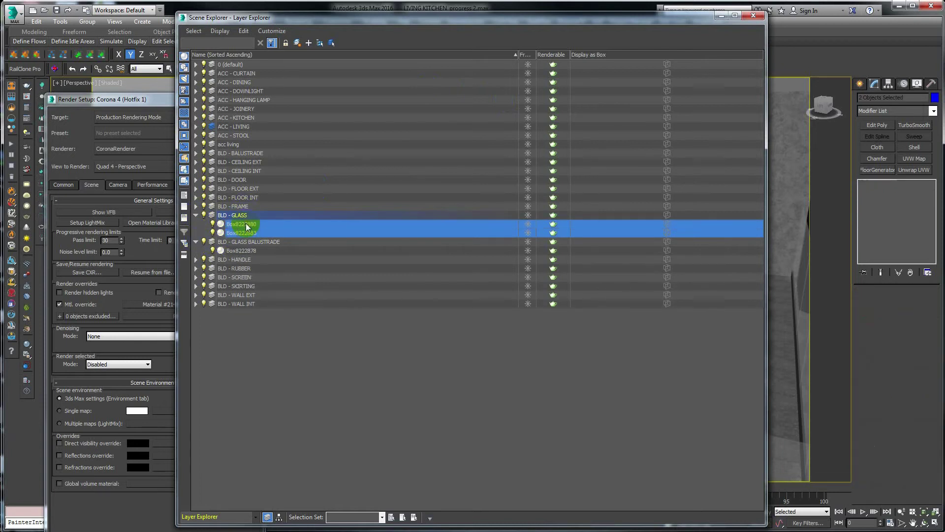
left_click(244, 251, "ctrl")
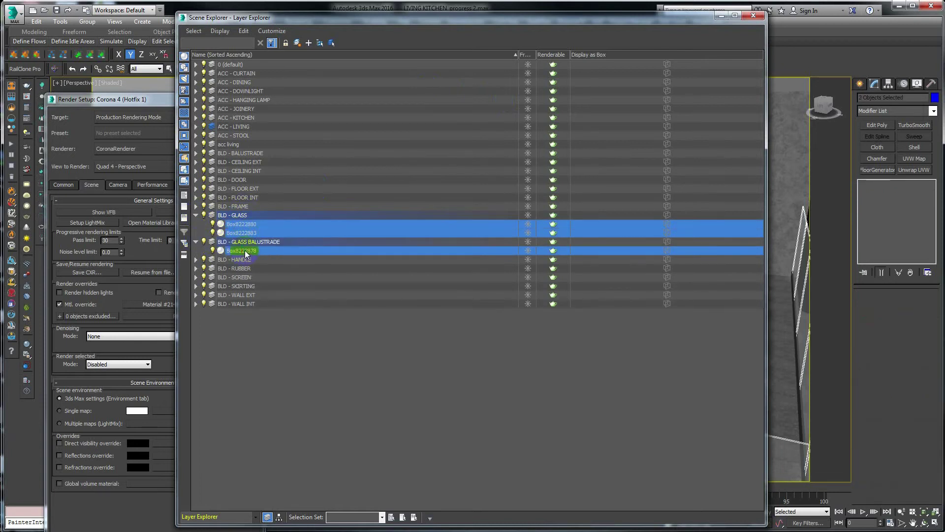
left_click(59, 316)
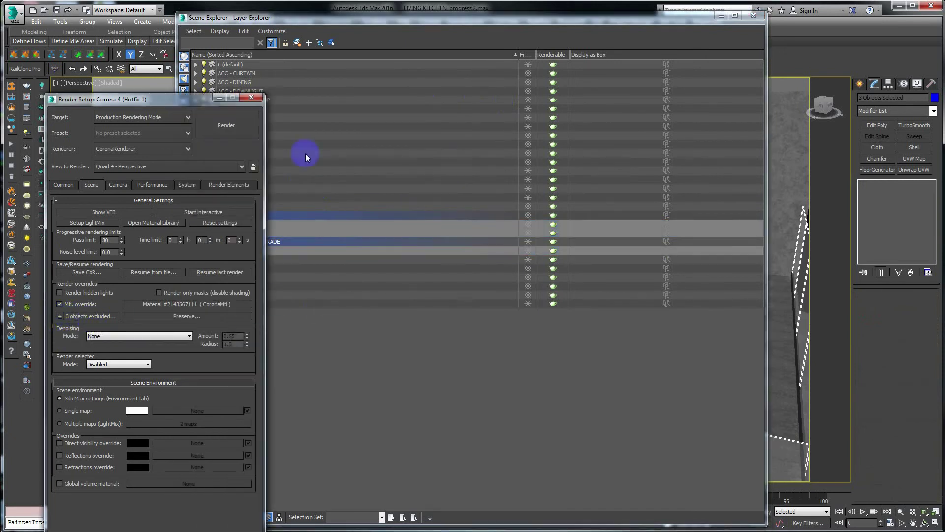
left_click(753, 16)
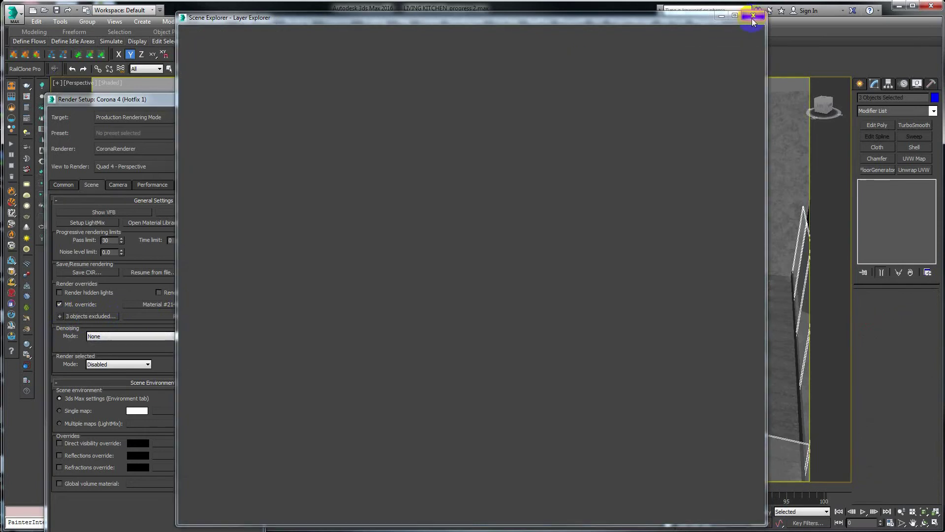
left_click(259, 99)
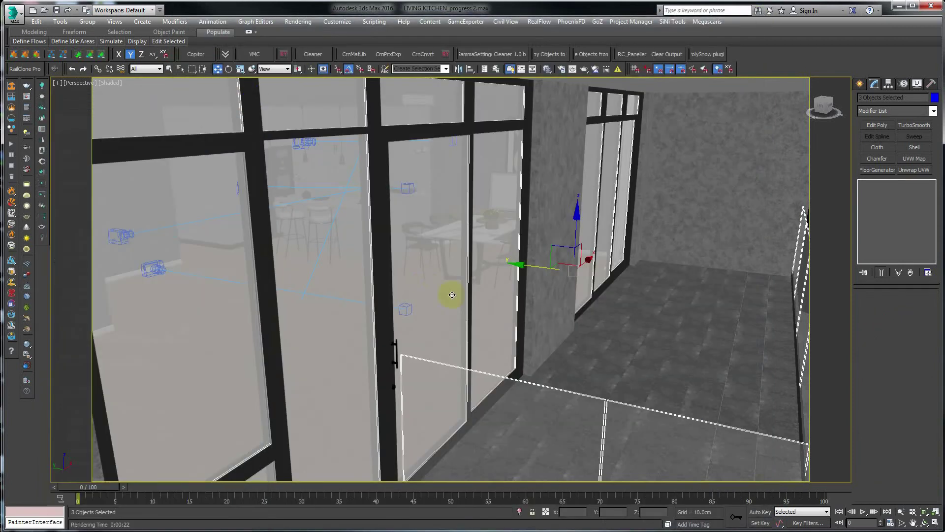
In a top wireframe view, move CoronaSun001 to below the kitchen plan
key("t")
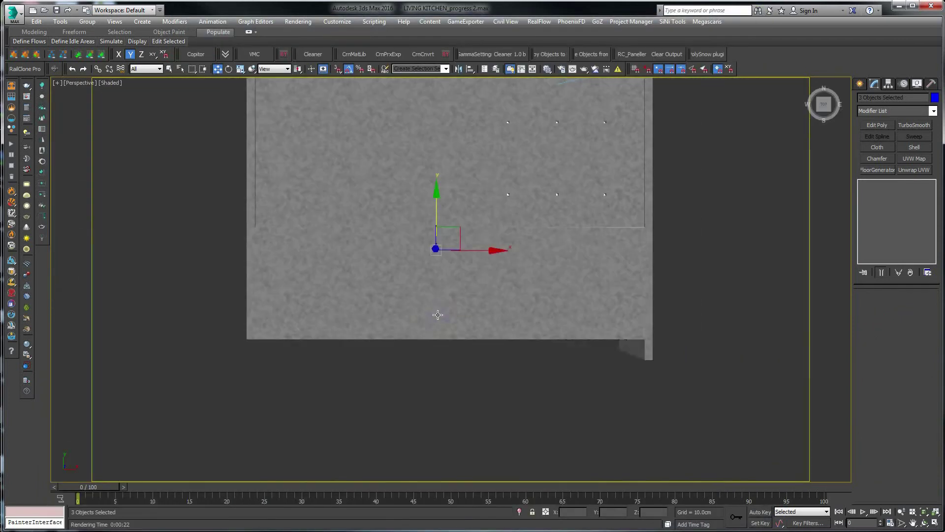
middle_click_drag(438, 315, 446, 271, "alt")
scroll(447, 264, "down", 10)
key("t")
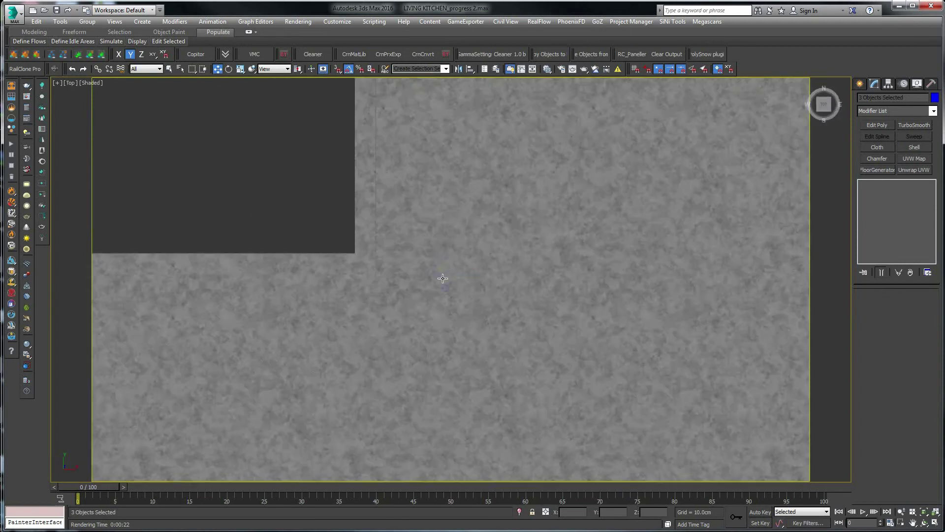
scroll(448, 270, "down", 5)
key("F3")
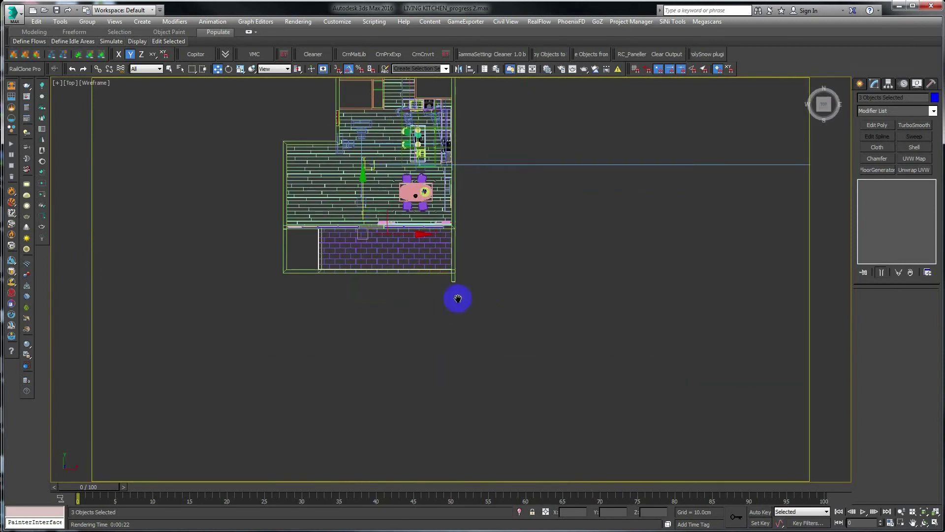
scroll(365, 281, "down", 3)
left_click(541, 235)
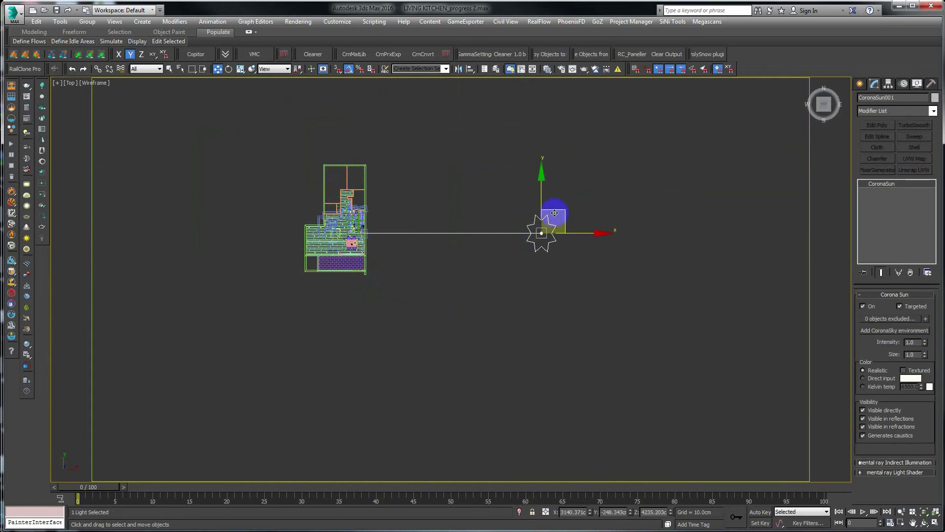
left_click_drag(541, 234, 355, 416)
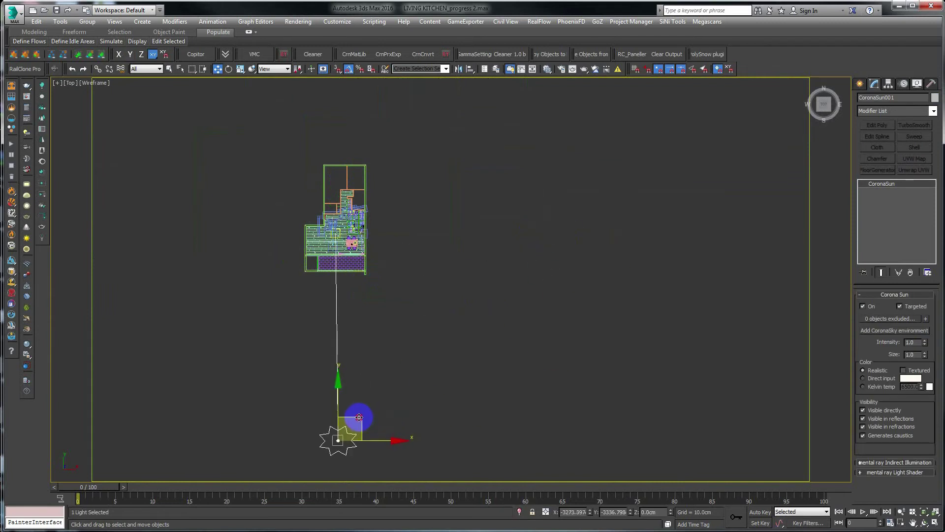
In the Left view, set the sun's height to about 3023 cm
key("f")
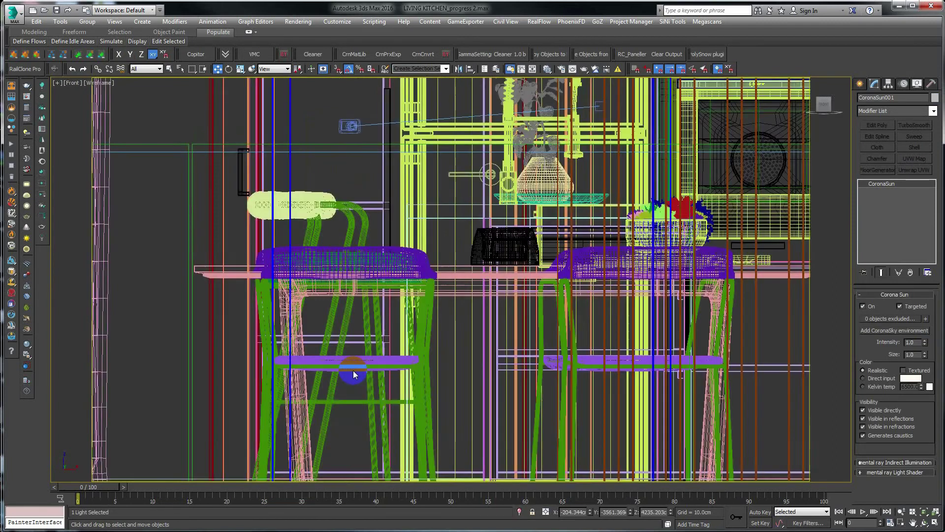
scroll(397, 363, "up", 2)
key("l")
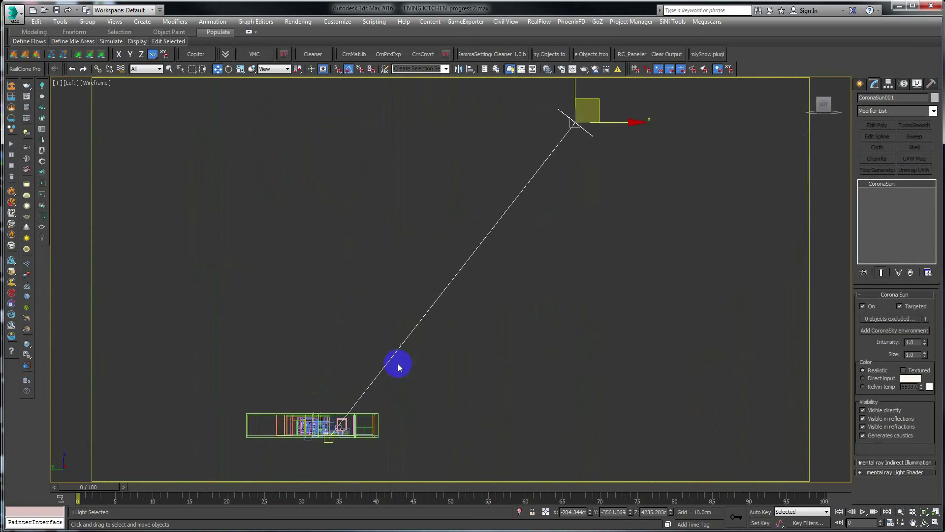
scroll(489, 379, "down", 1)
scroll(485, 379, "down", 2)
scroll(401, 364, "up", 1)
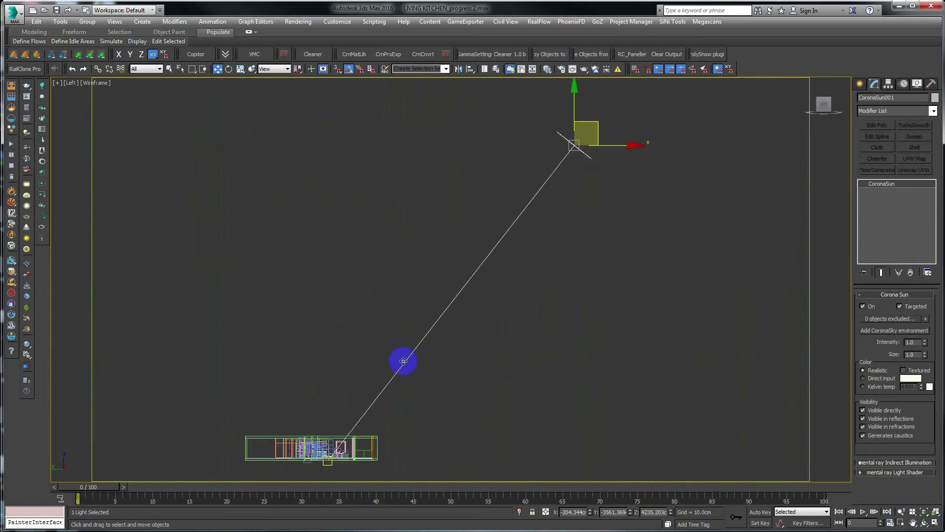
left_click_drag(573, 107, 638, 323)
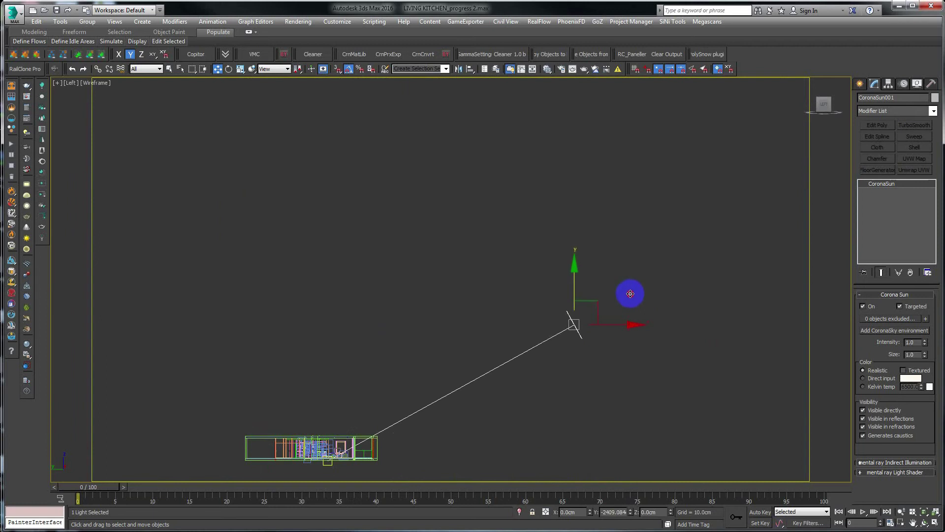
left_click_drag(638, 323, 593, 200)
mouse_move(433, 297)
middle_mouse_down()
mouse_move(448, 277)
mouse_move(483, 281)
mouse_move(498, 361)
mouse_move(456, 352)
mouse_move(415, 386)
mouse_move(429, 397)
mouse_move(456, 376)
mouse_move(457, 389)
mouse_move(420, 399)
mouse_move(448, 375)
middle_mouse_up()
Return to a shaded Perspective view and bring up the scene camera list
key("p")
key("F3")
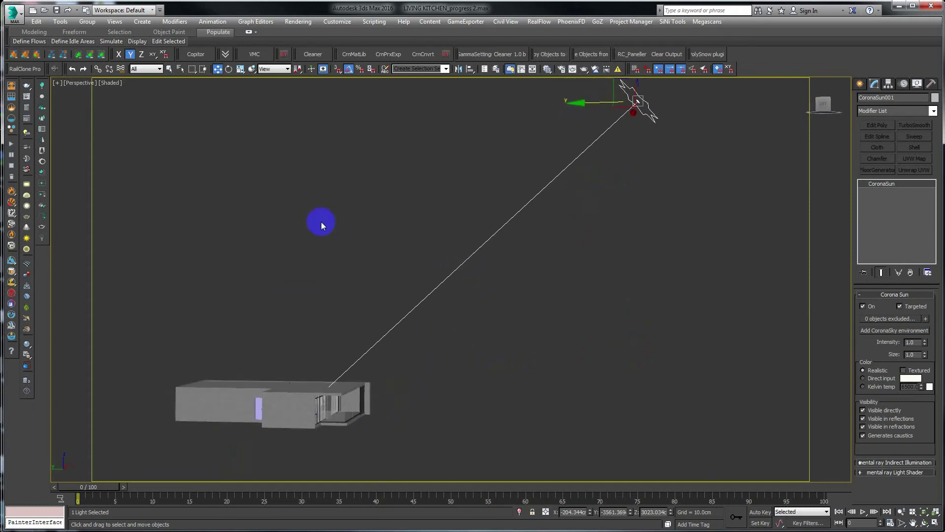
key("c")
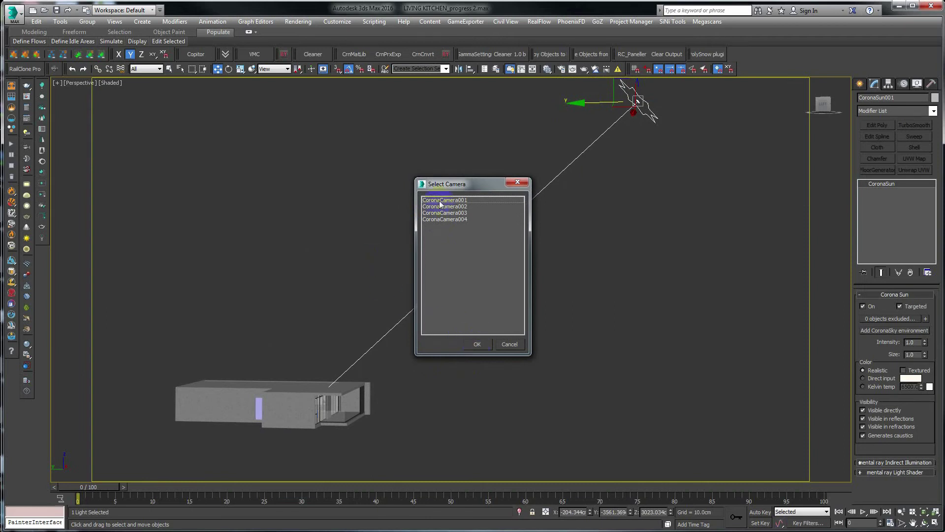
Look through CoronaCamera004, then switch the view to CoronaCamera002
double_click(435, 220)
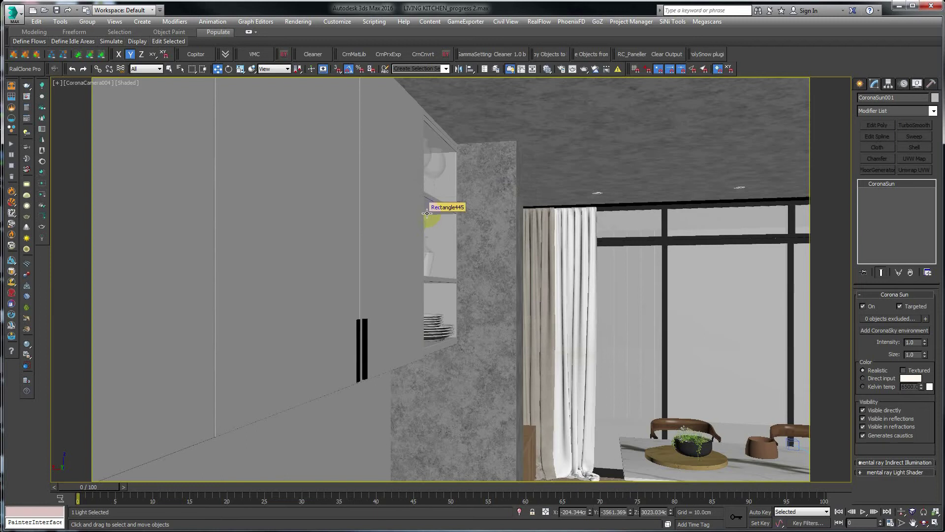
key("c")
double_click(449, 215)
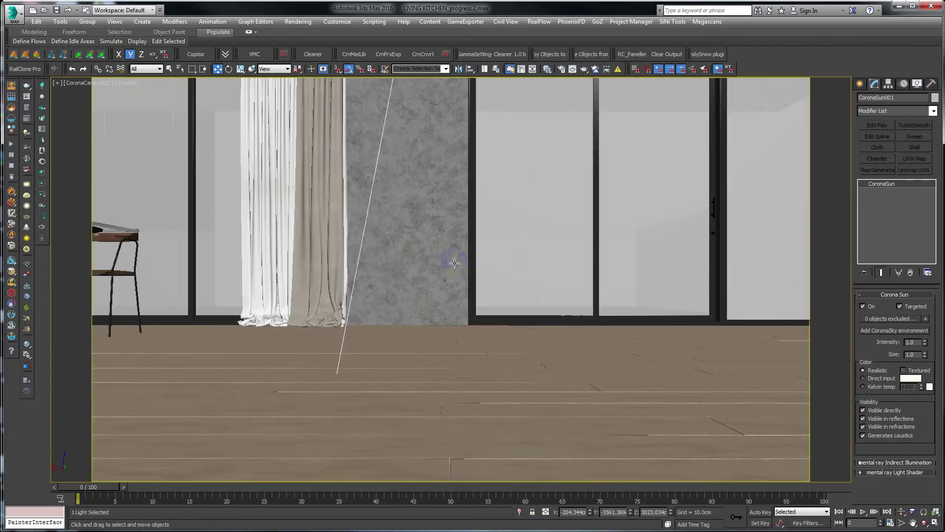
left_click(448, 372)
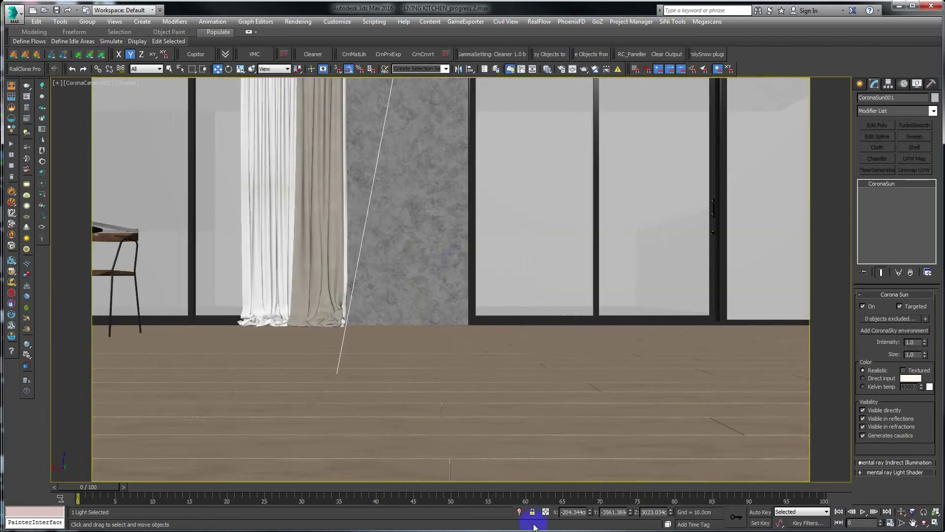
Restore the two-viewport layout with the camera view active and open Viewport Configuration
key("alt+w")
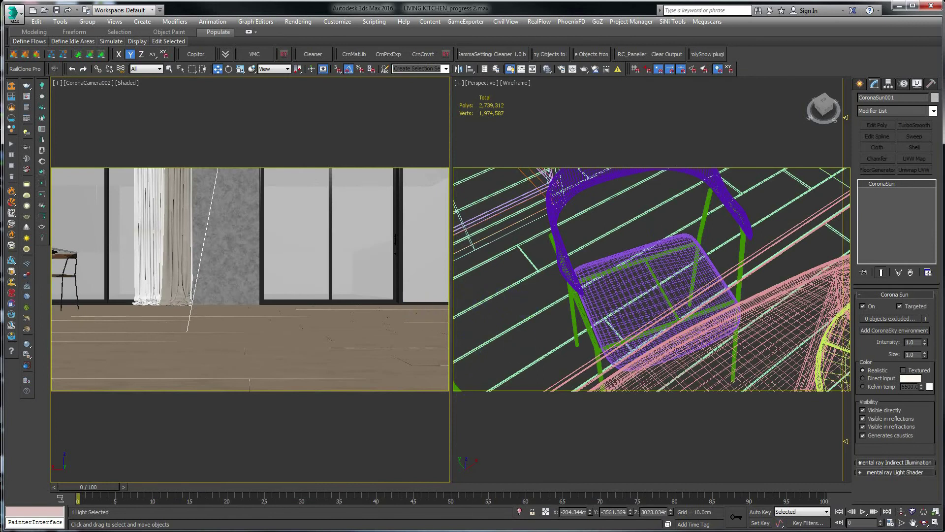
left_click(559, 312)
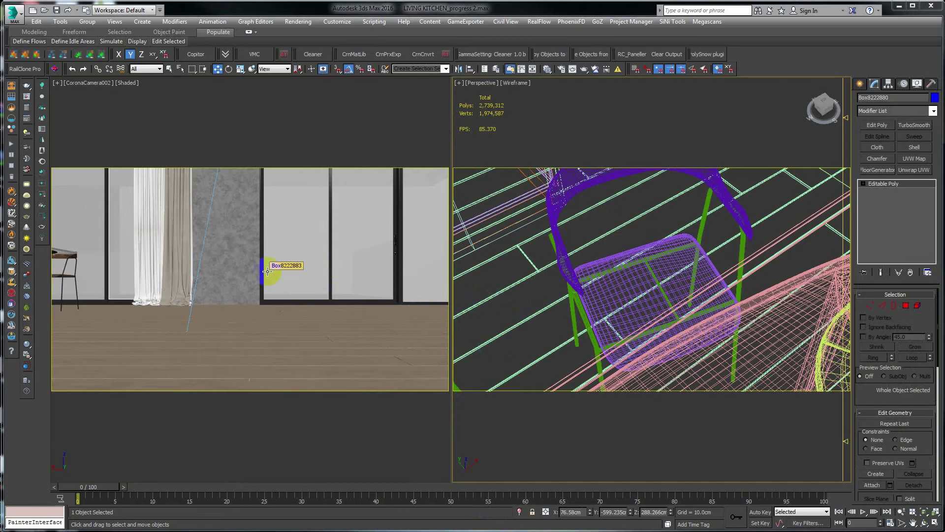
right_click(352, 223)
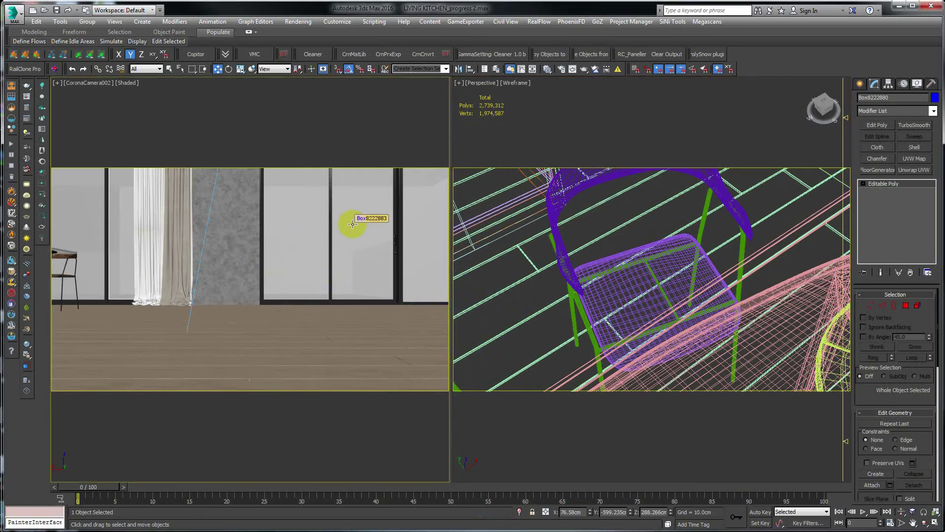
key("alt+b")
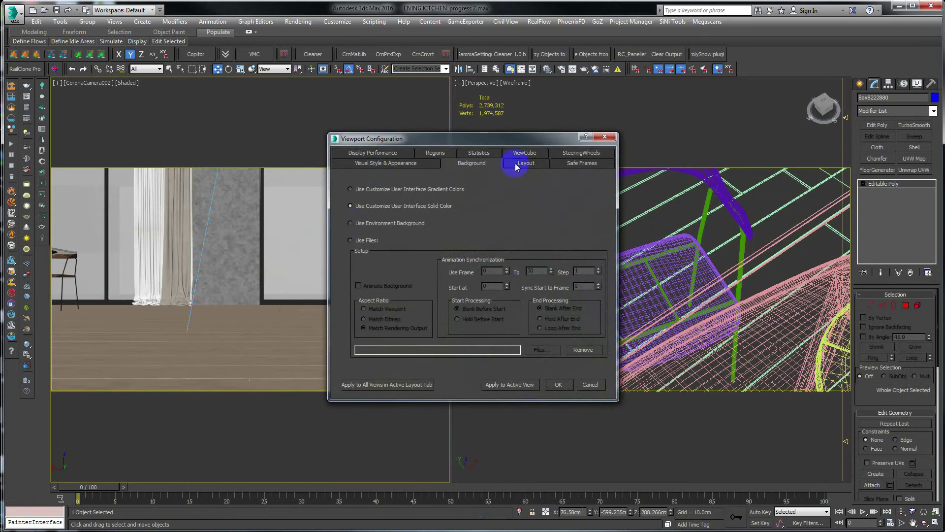
Apply the three-viewport layout with one large right Left view, then bring up the Corona VFB
left_click(516, 165)
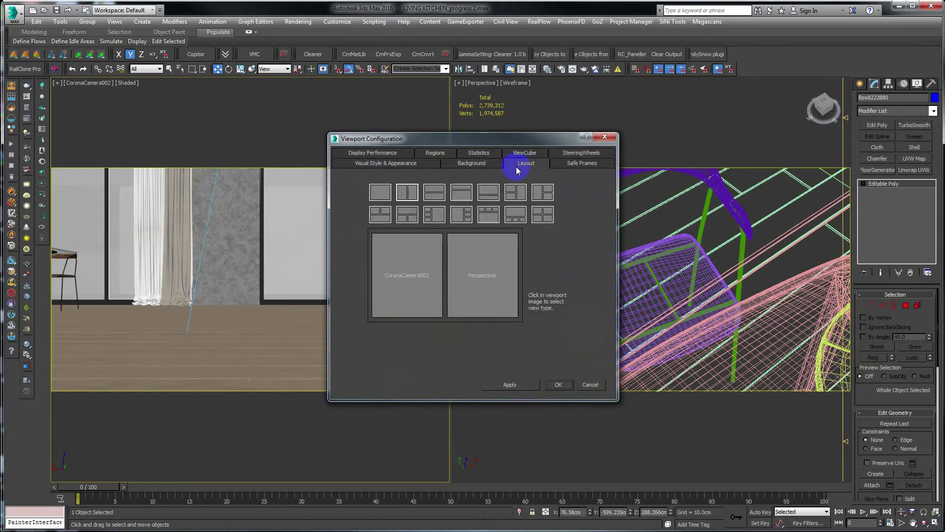
left_click(522, 196)
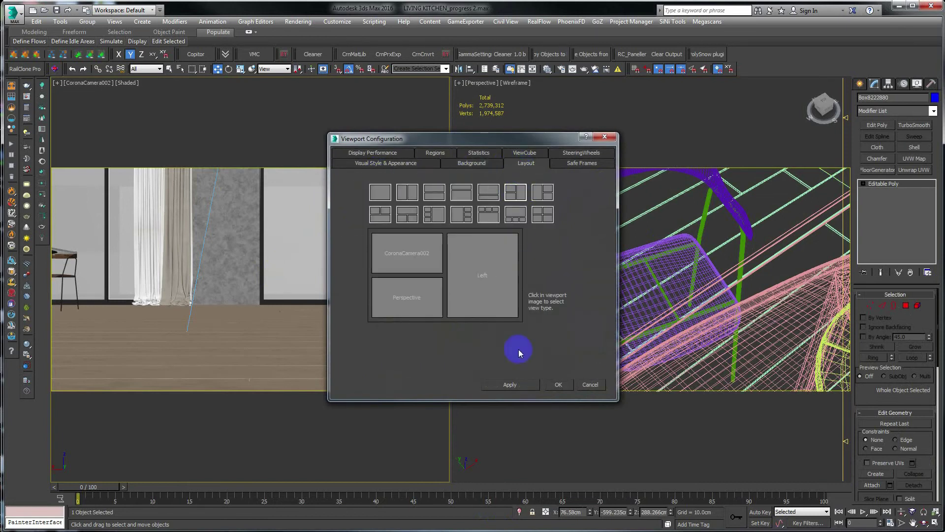
left_click(512, 384)
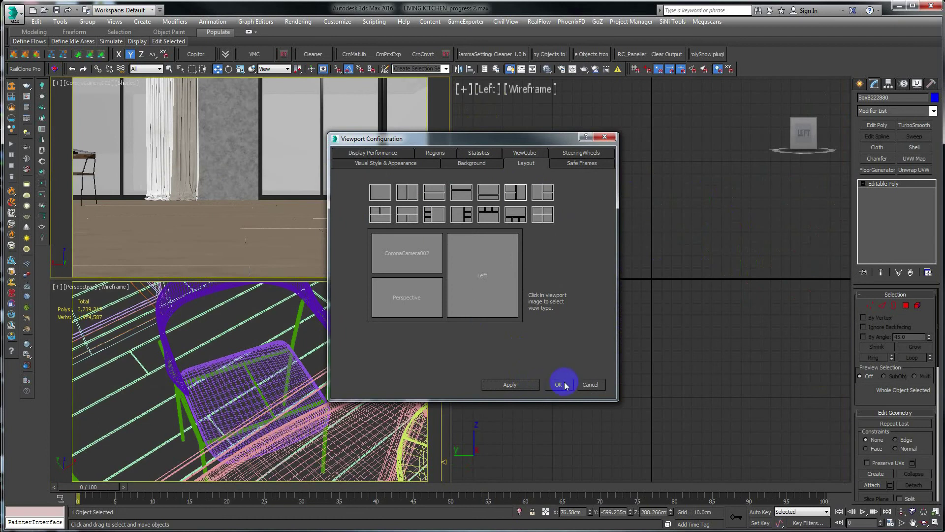
left_click(558, 384)
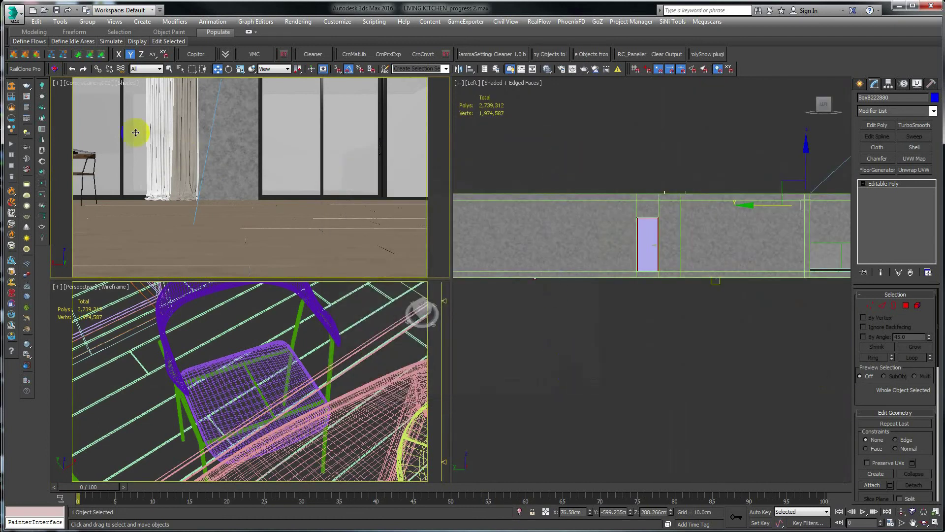
left_click(42, 215)
Start interactive clay rendering of CoronaCamera002 in the Corona VFB and move the window aside
left_click_drag(510, 75, 662, 66)
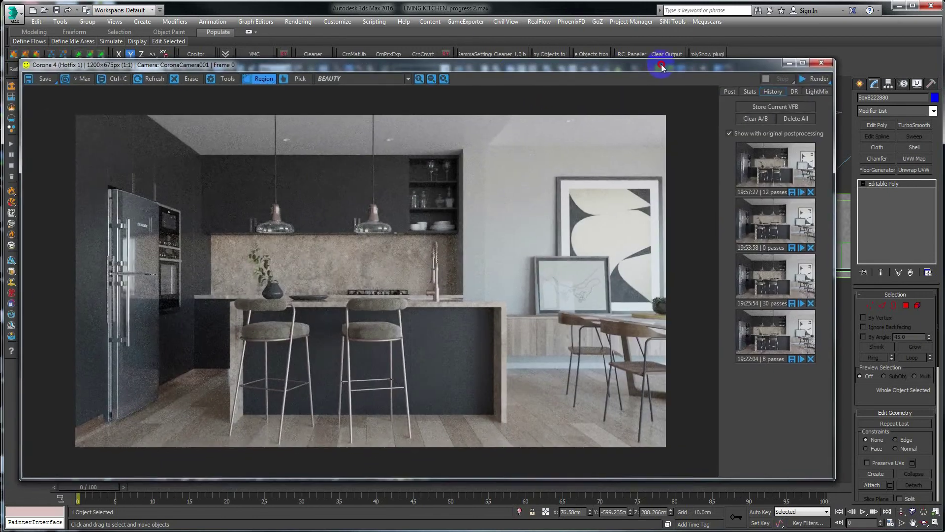
left_click(826, 79)
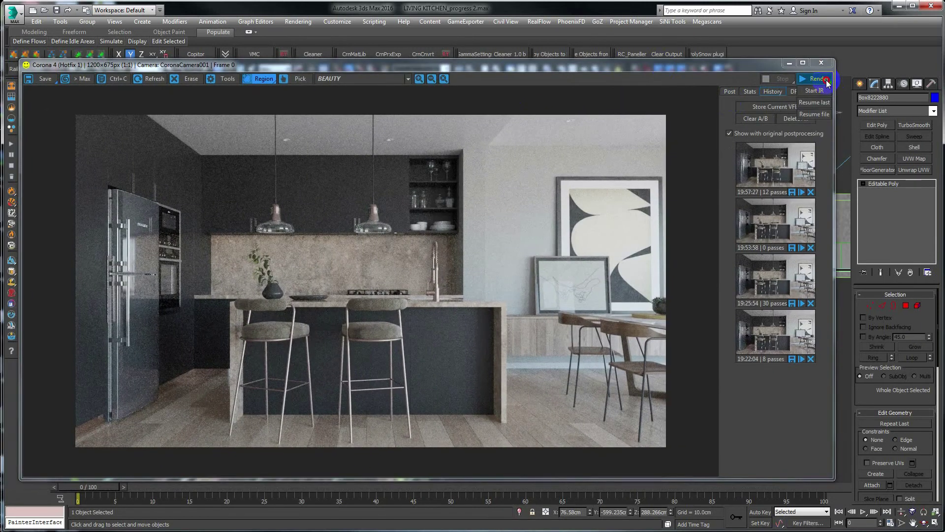
left_click(816, 91)
left_click(812, 93)
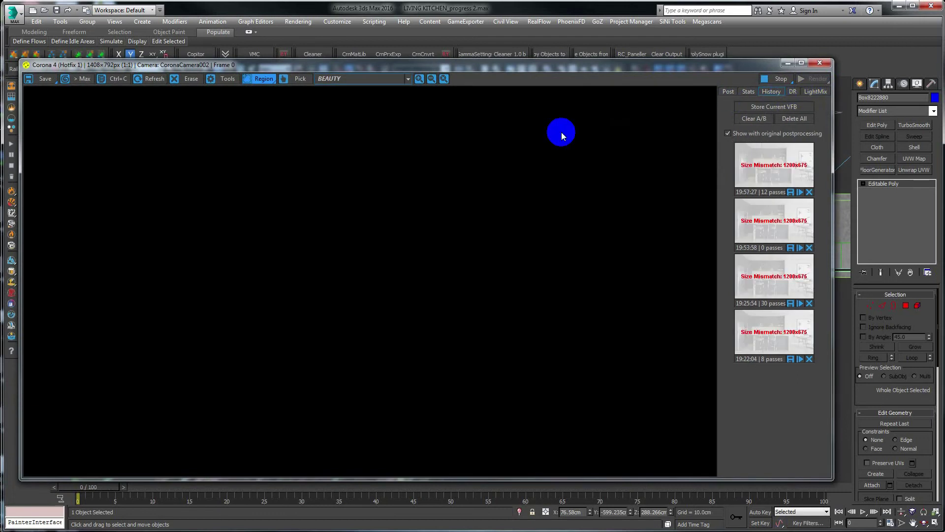
mouse_move(401, 66)
left_mouse_down()
mouse_move(508, 163)
mouse_move(503, 98)
mouse_move(506, 194)
left_mouse_up()
left_click(319, 107)
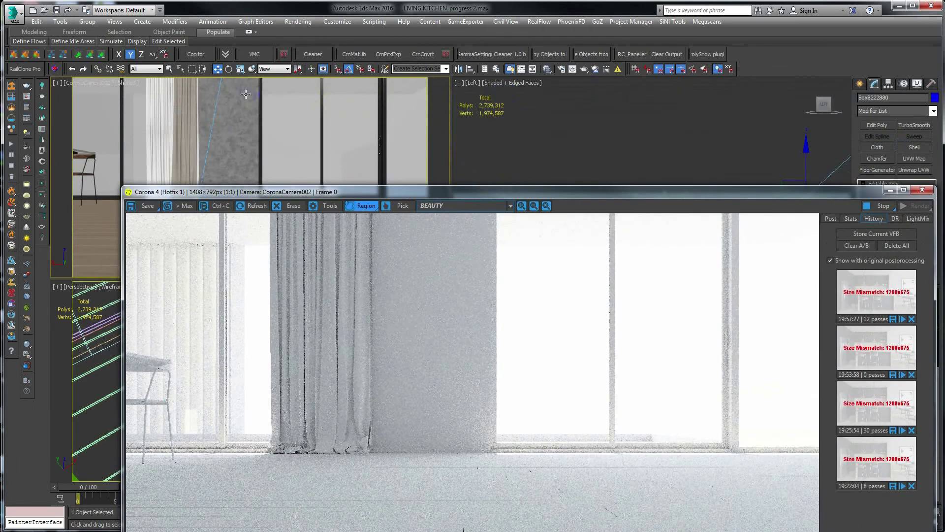
left_click(150, 115)
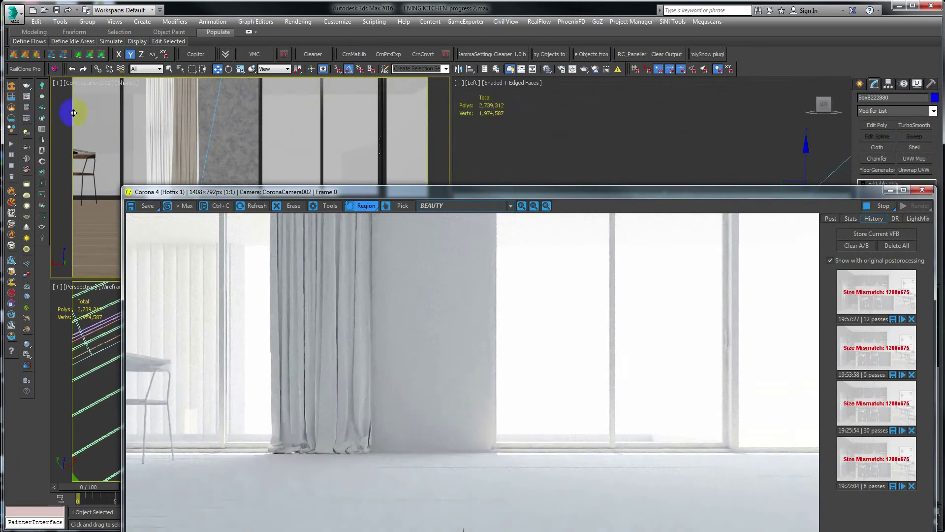
mouse_move(214, 192)
left_mouse_down()
mouse_move(193, 95)
mouse_move(166, 95)
mouse_move(399, 95)
left_mouse_up()
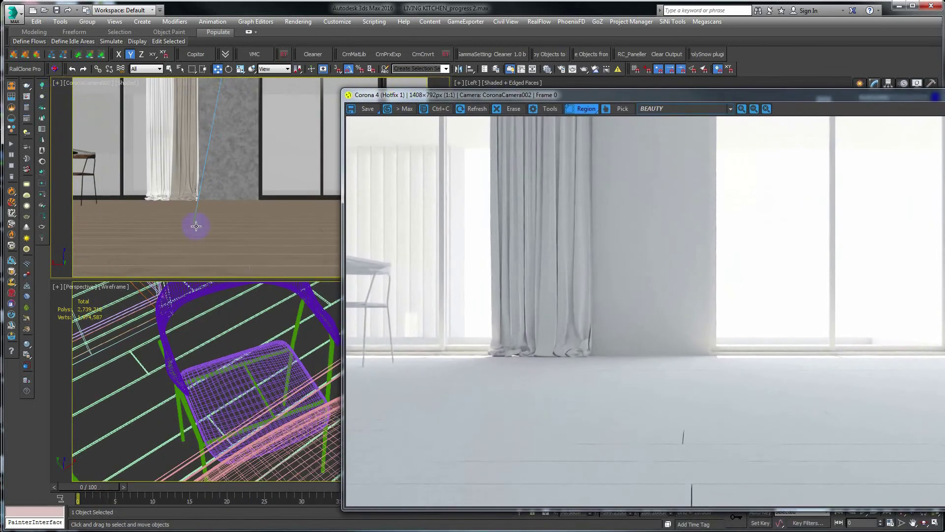
Lock rendering to the Quad 4 - CoronaCamera002 view in Render Setup, then close it
left_click(301, 21)
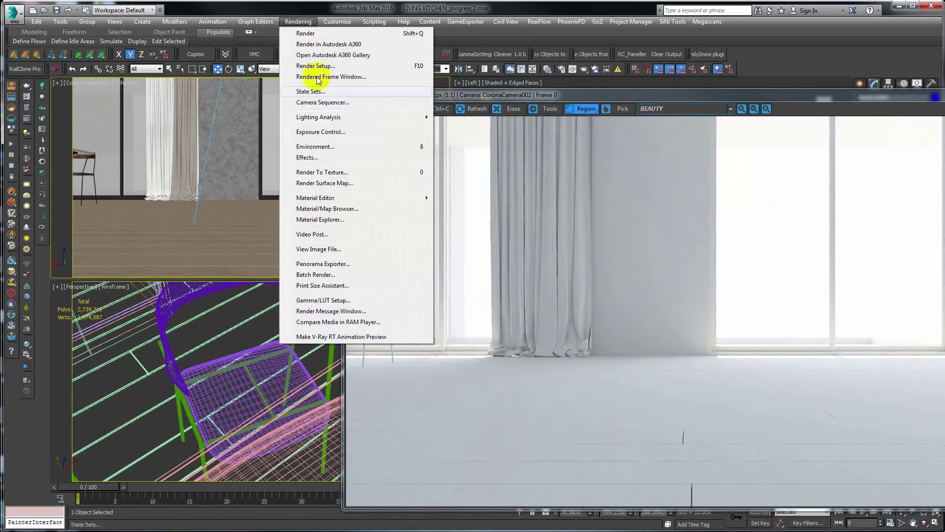
left_click(318, 67)
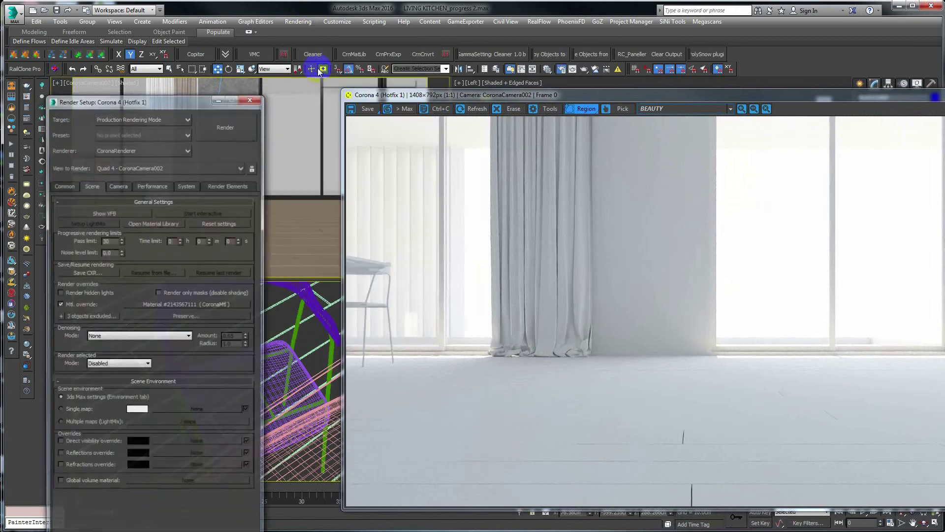
left_click_drag(151, 95, 200, 42)
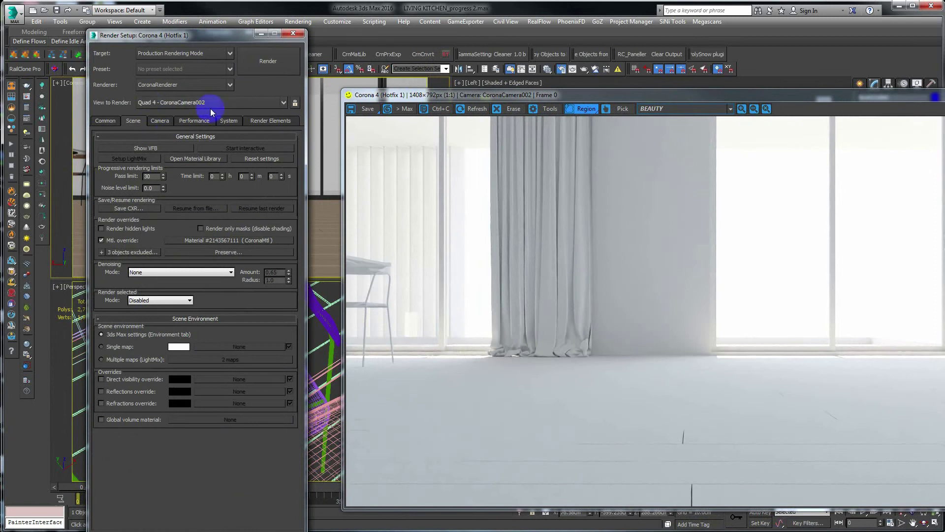
left_click(295, 103)
left_click_drag(222, 36, 187, 48)
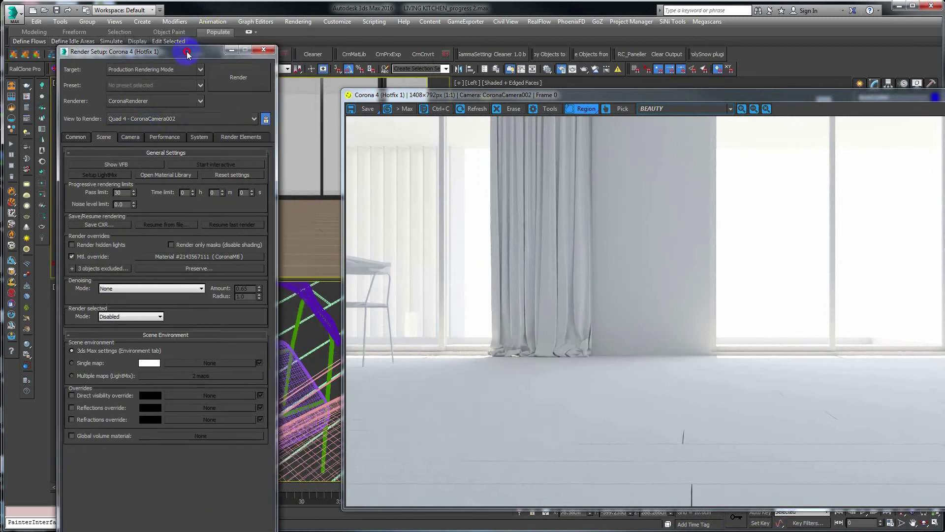
left_click(258, 45)
Shrink the Corona VFB to 904x509 beside the viewports and show its Post tone-mapping settings
left_click_drag(457, 94, 230, 133)
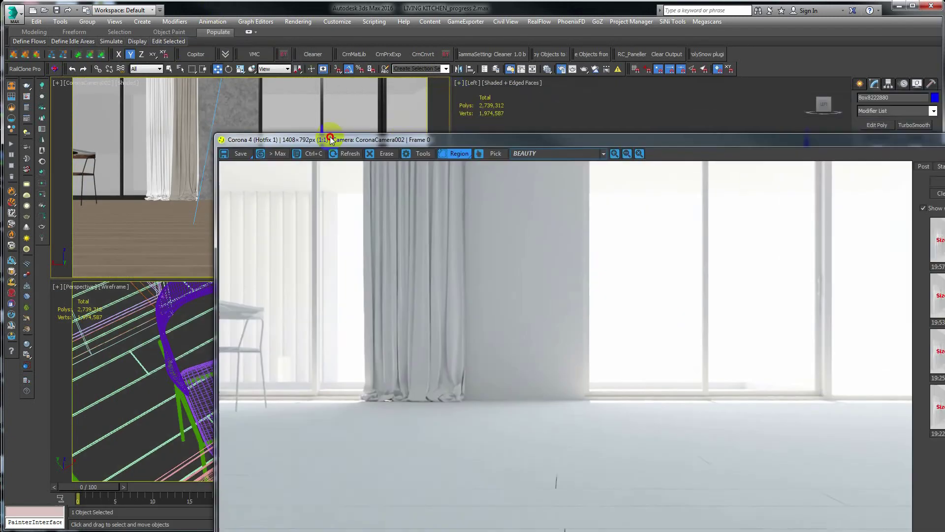
left_click(124, 134)
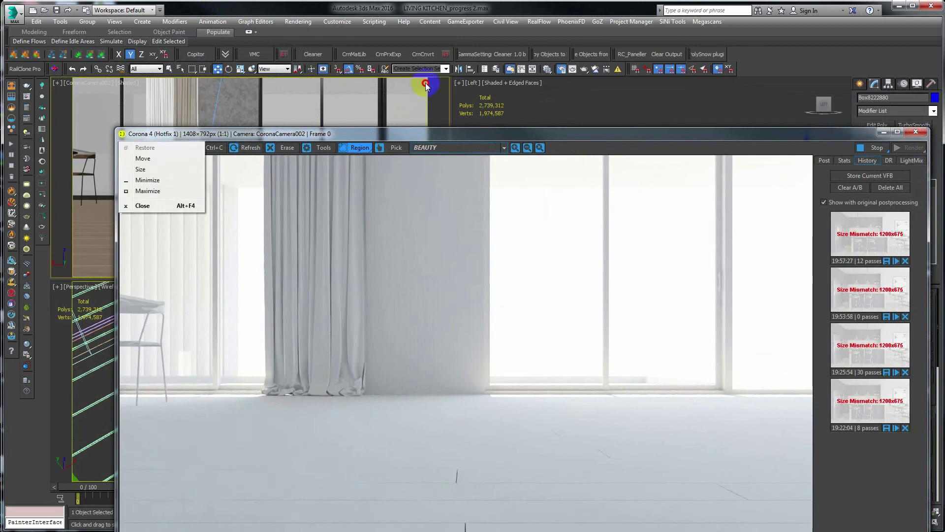
left_click_drag(267, 137, 663, 102)
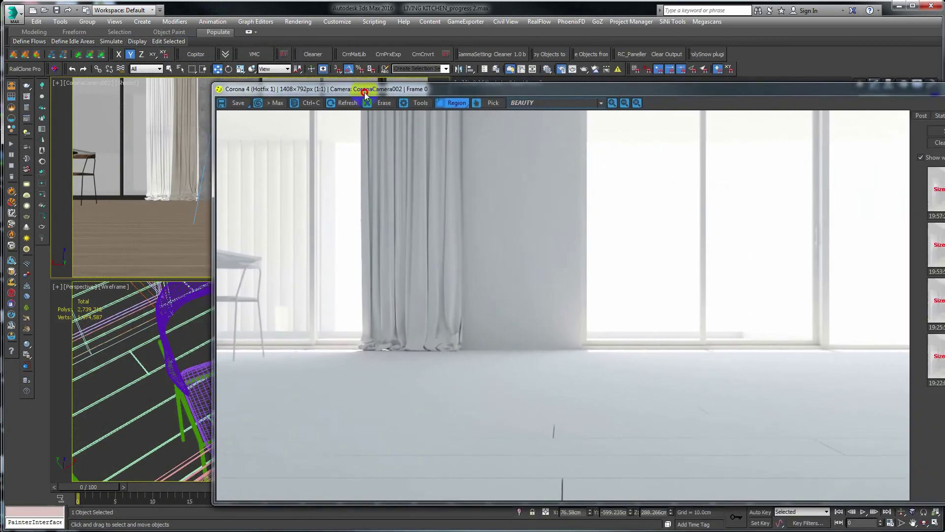
left_click_drag(663, 102, 286, 78)
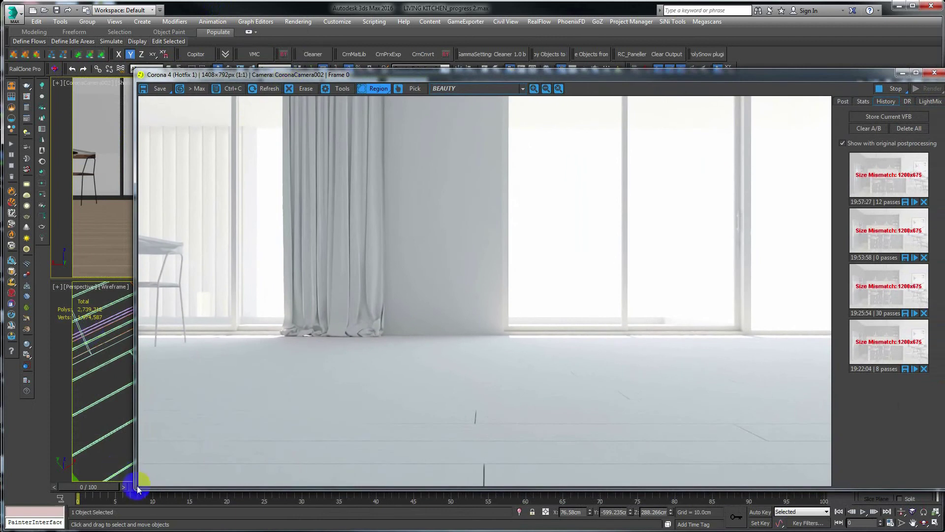
left_click_drag(135, 487, 384, 399)
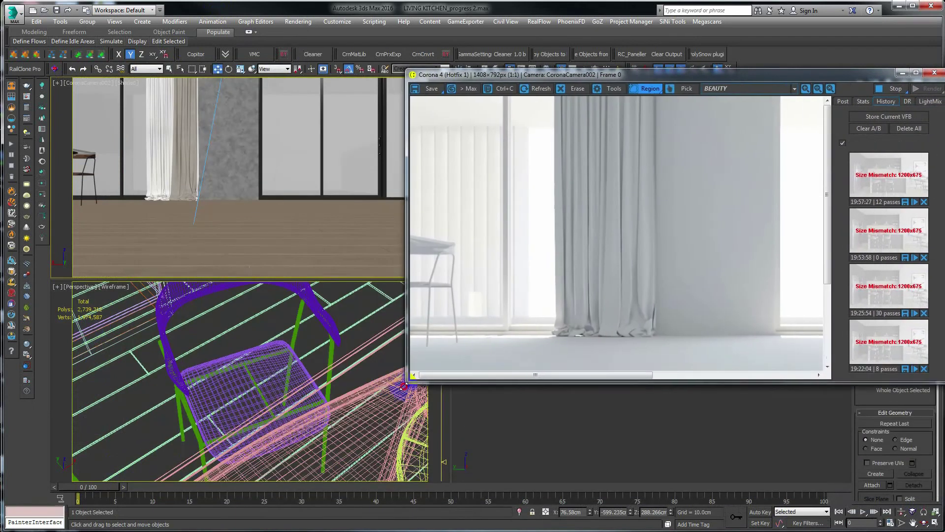
left_click(843, 101)
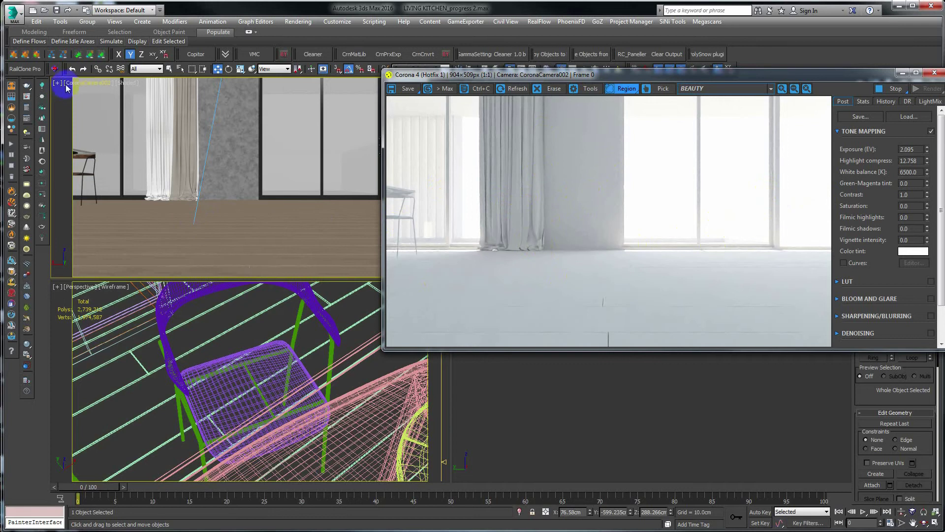
Select CoronaCamera002 and truck it to reframe the windows and curtain
left_click(78, 87)
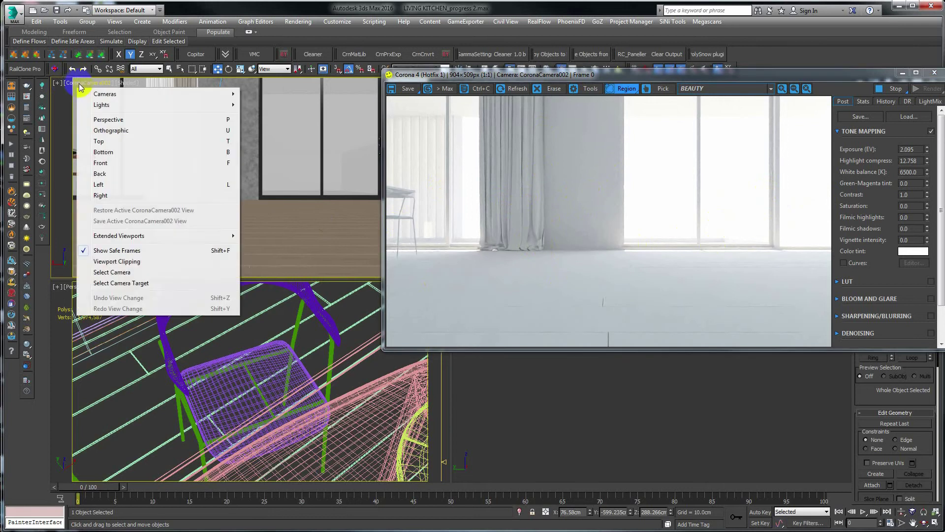
left_click(127, 272)
left_click(914, 523)
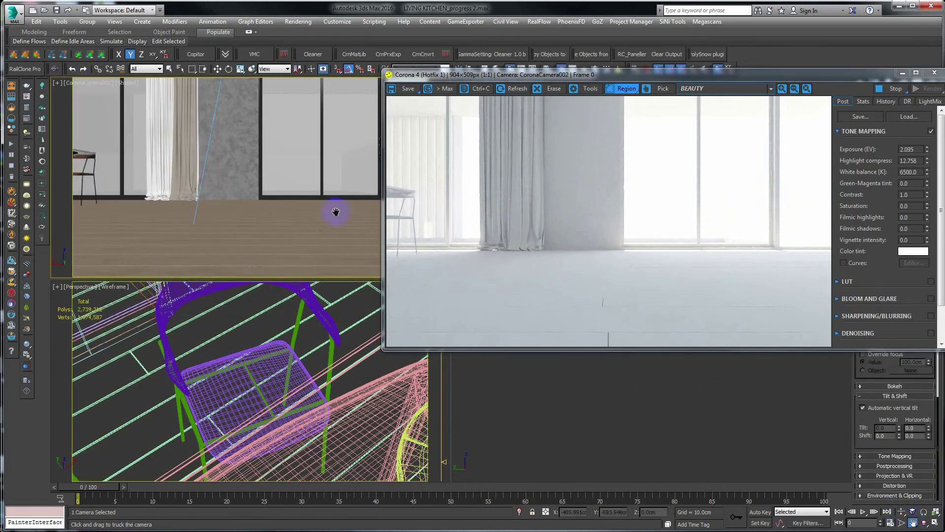
left_click_drag(203, 151, 204, 192)
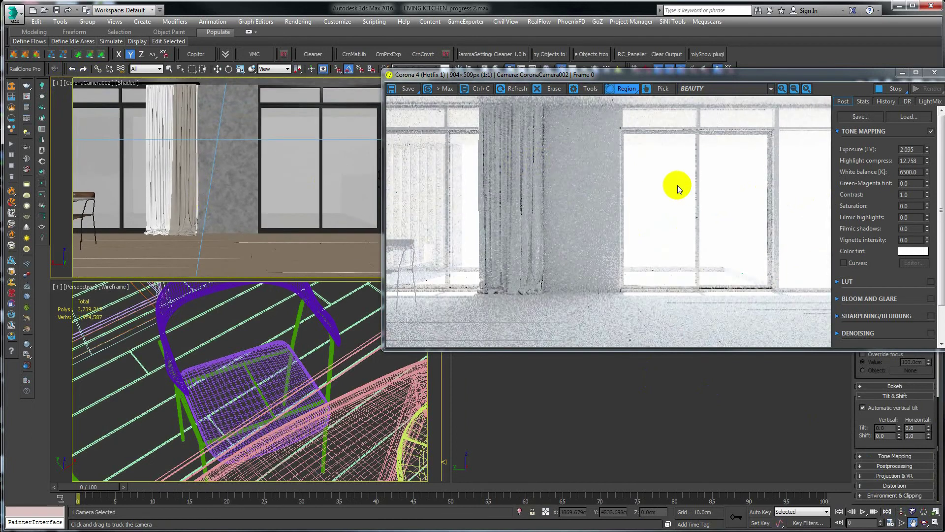
Move the frame buffer down to uncover the Left view, then zoom that view out
left_click_drag(666, 74, 468, 85)
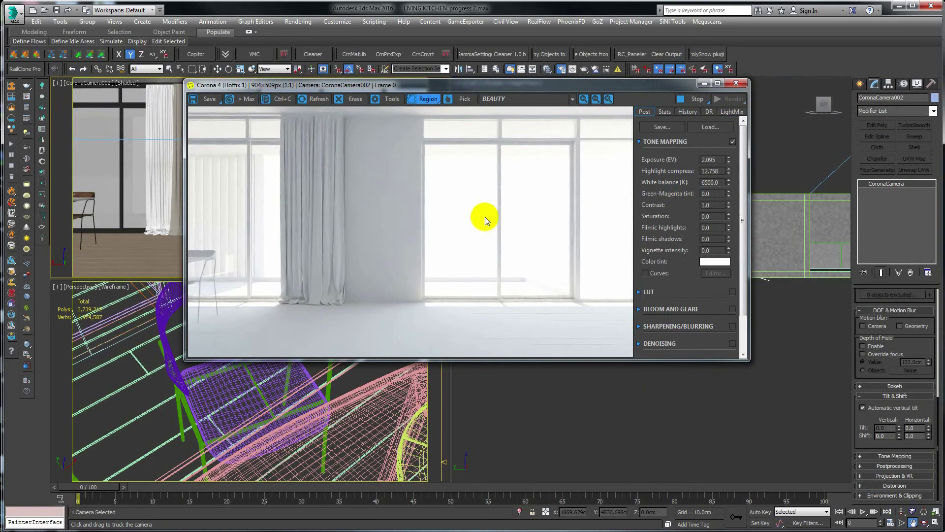
double_click(713, 182)
left_click_drag(451, 88, 342, 187)
right_click_drag(545, 95, 647, 134)
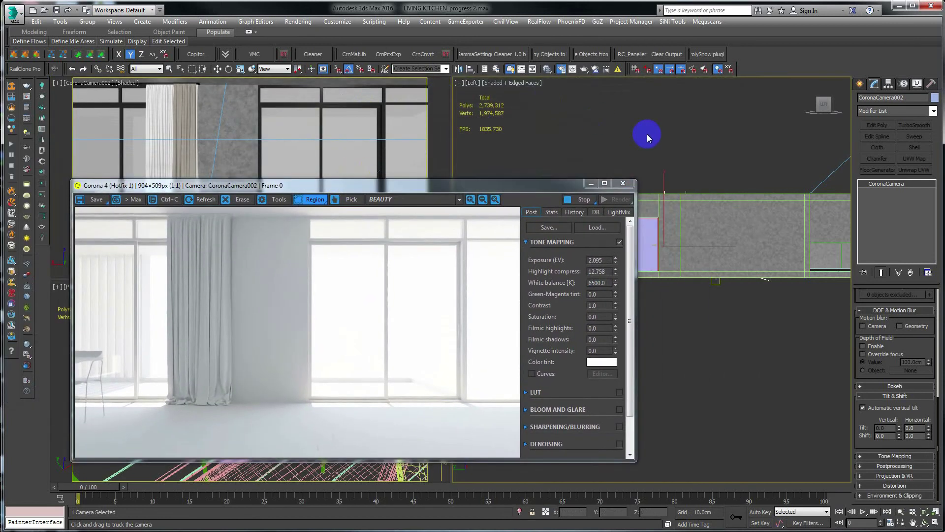
scroll(660, 136, "down", 1)
scroll(674, 136, "down", 1)
key("w")
scroll(714, 139, "down", 2)
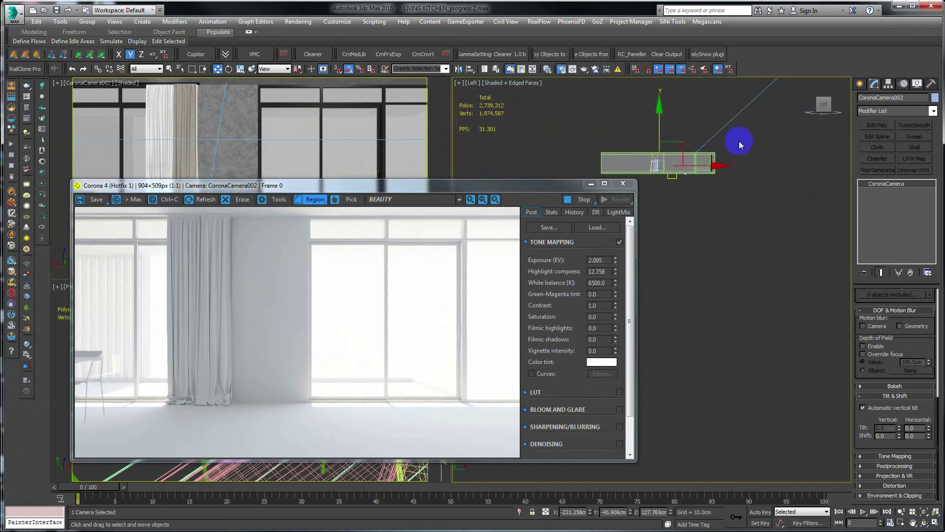
scroll(704, 182, "down", 2)
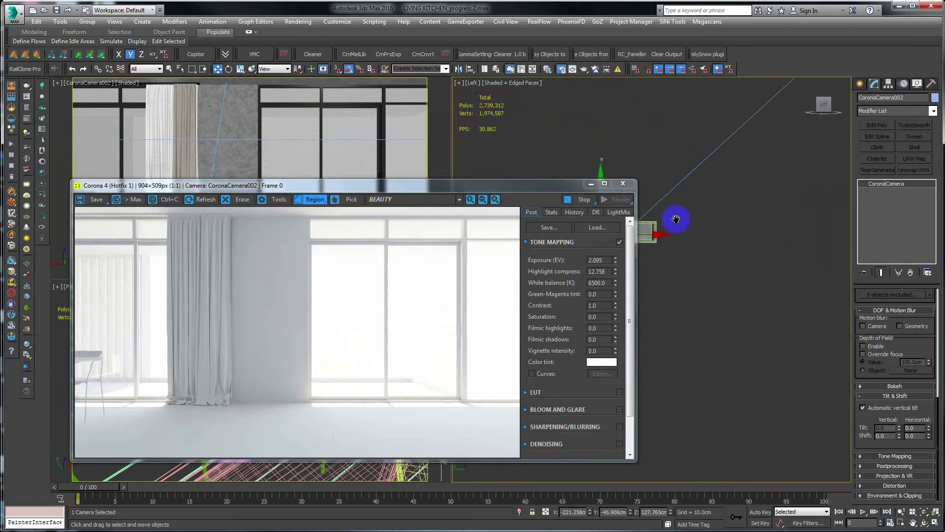
Select CoronaSun001 in the Left view and drag it much lower along Y
left_click(746, 148)
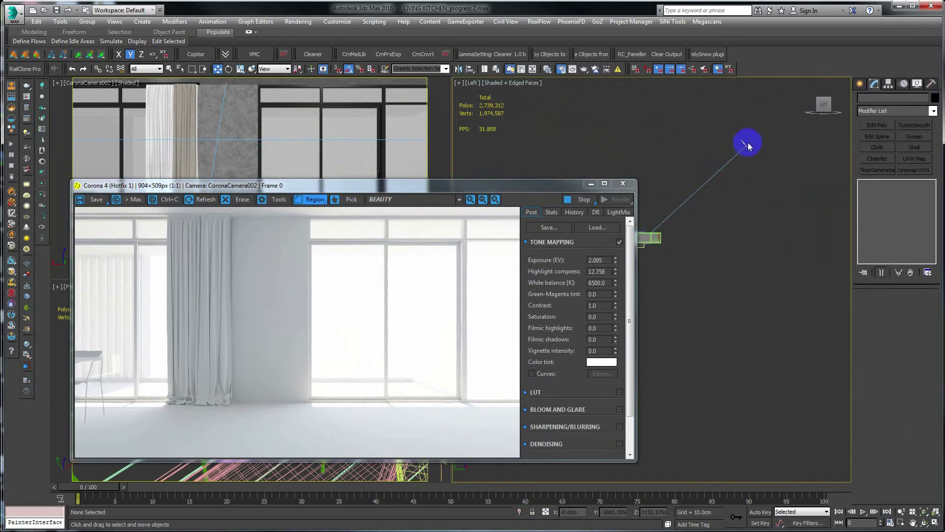
left_click(699, 139)
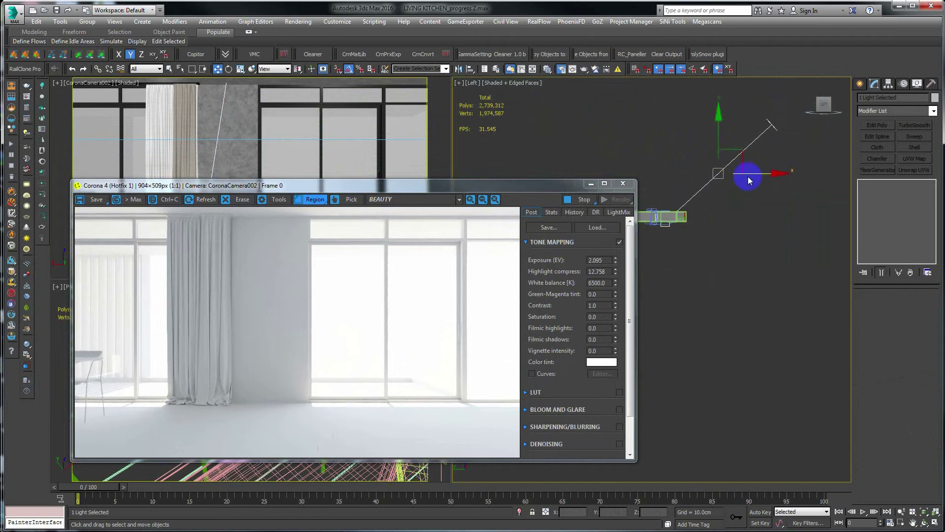
left_click(749, 180)
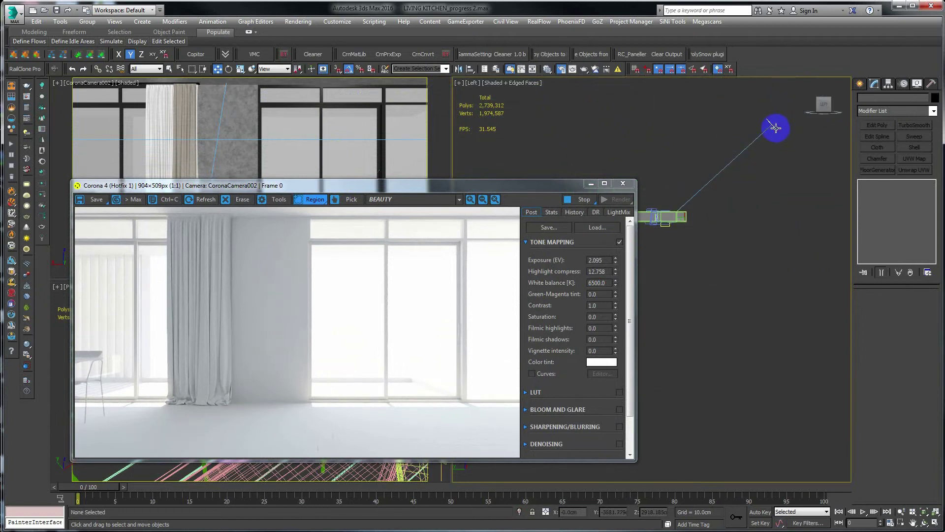
left_click(776, 128)
left_click_drag(776, 128, 771, 96)
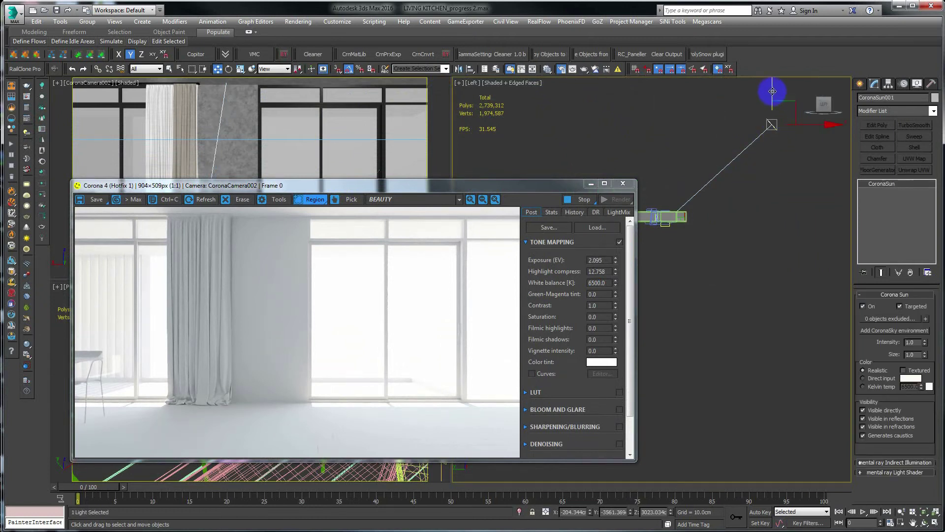
left_click_drag(497, 189, 515, 180)
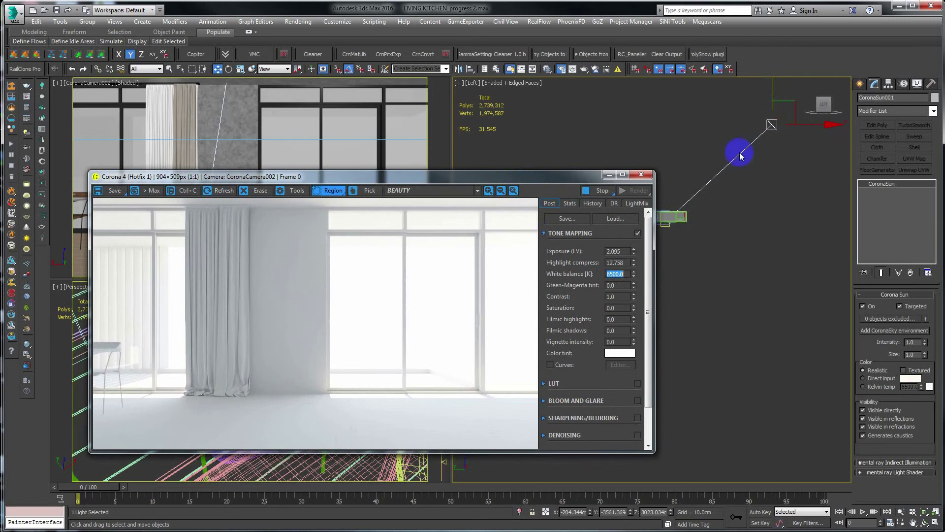
left_click_drag(773, 91, 783, 141)
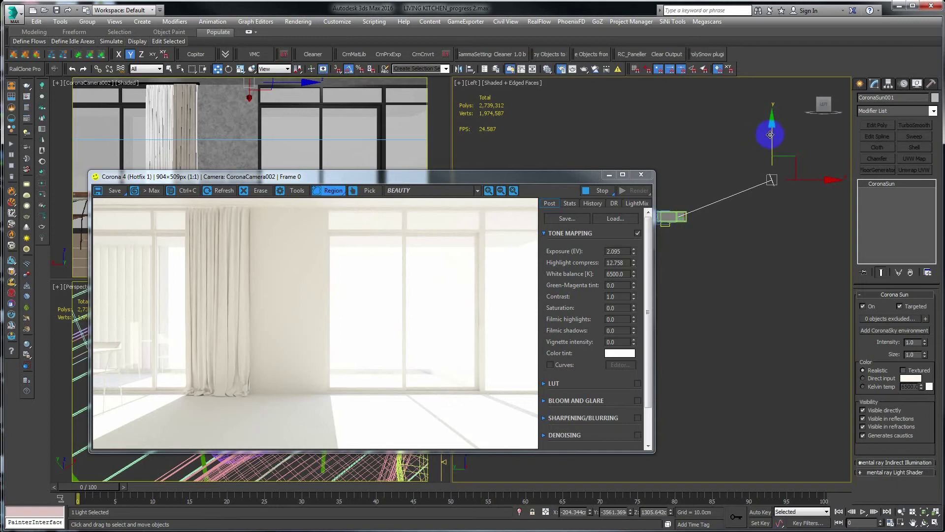
left_click_drag(771, 133, 774, 162)
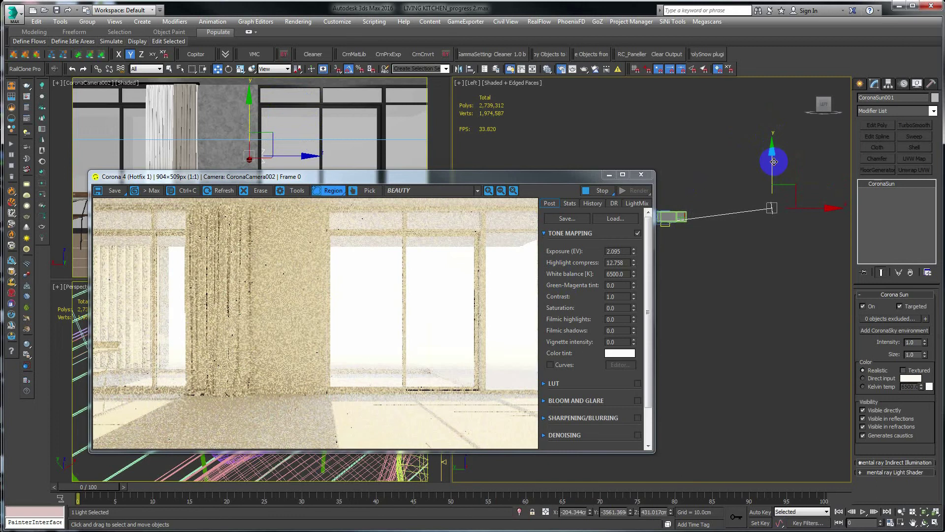
Set Exposure (EV) to 0.0 and drop the sun to a sunset angle
left_click_drag(634, 253, 635, 263)
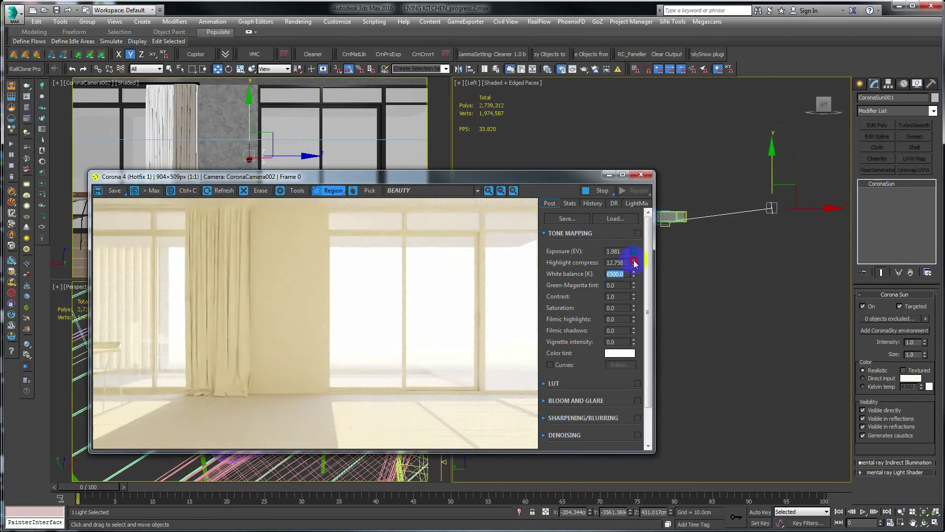
double_click(623, 251)
type("0")
key("Return")
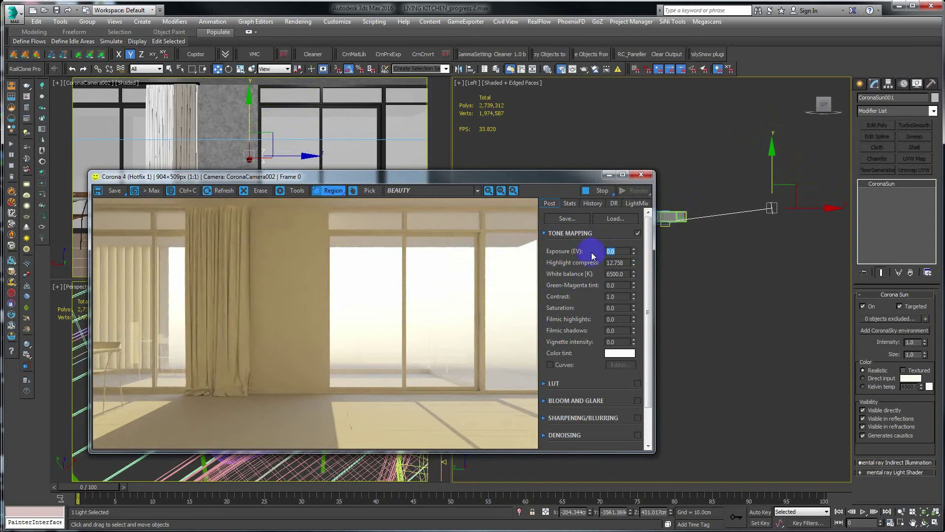
left_click_drag(779, 173, 768, 173)
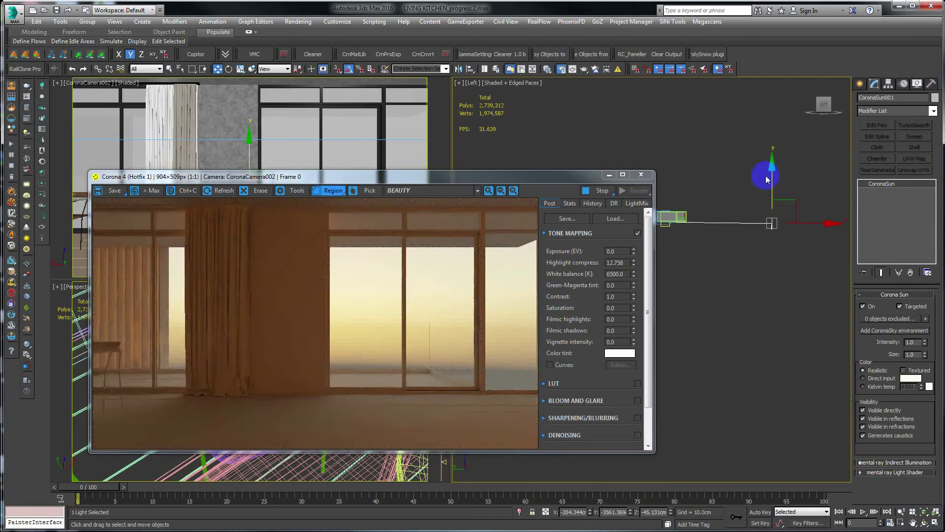
Shift the sun aside, then set CoronaCamera002's focal length to 22 mm
left_click_drag(759, 181, 774, 175)
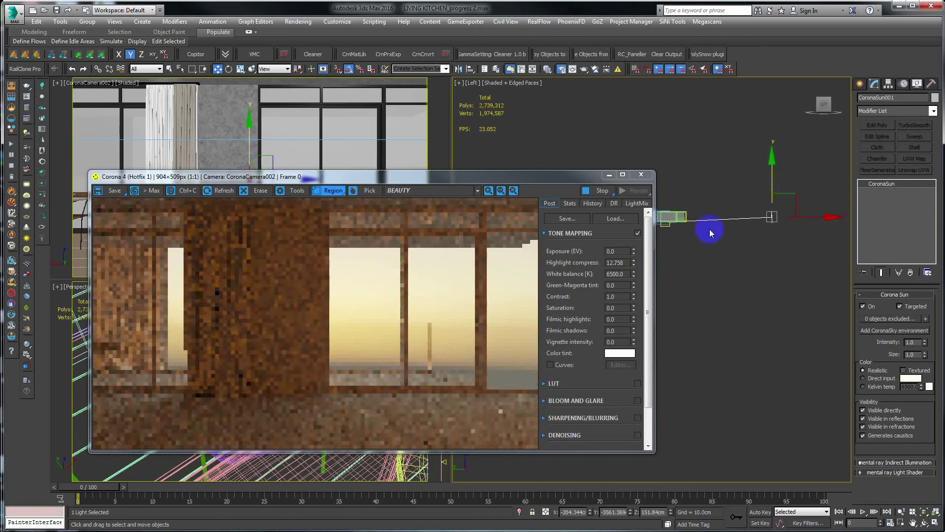
left_click_drag(749, 211, 746, 220)
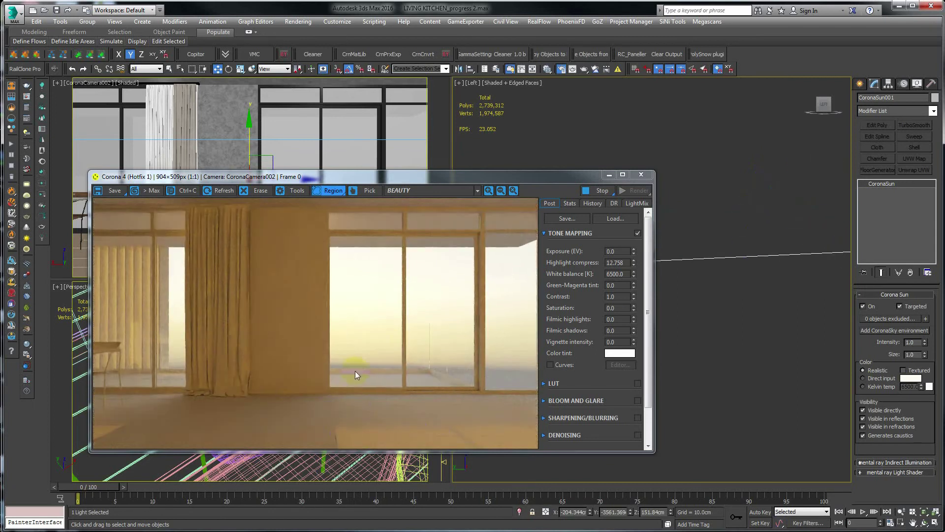
left_click(86, 83)
left_click(119, 272)
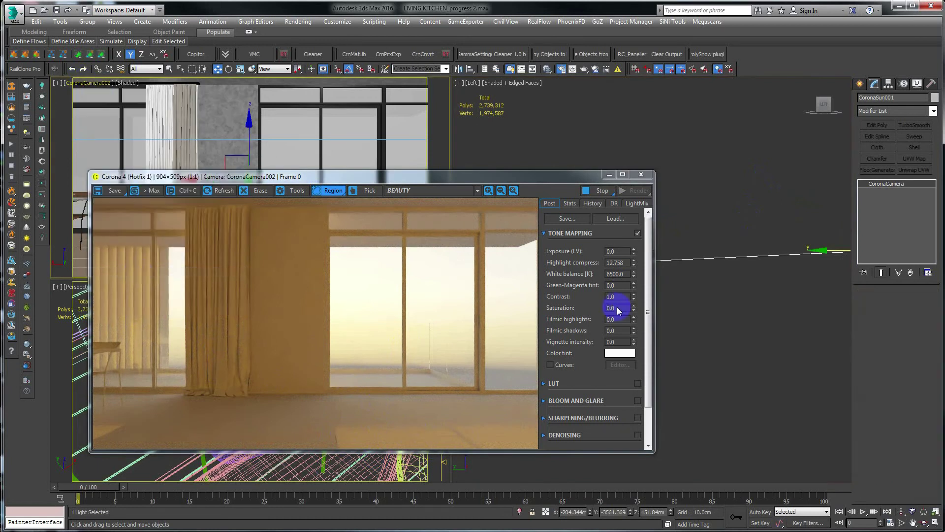
scroll(896, 370, "down", 5)
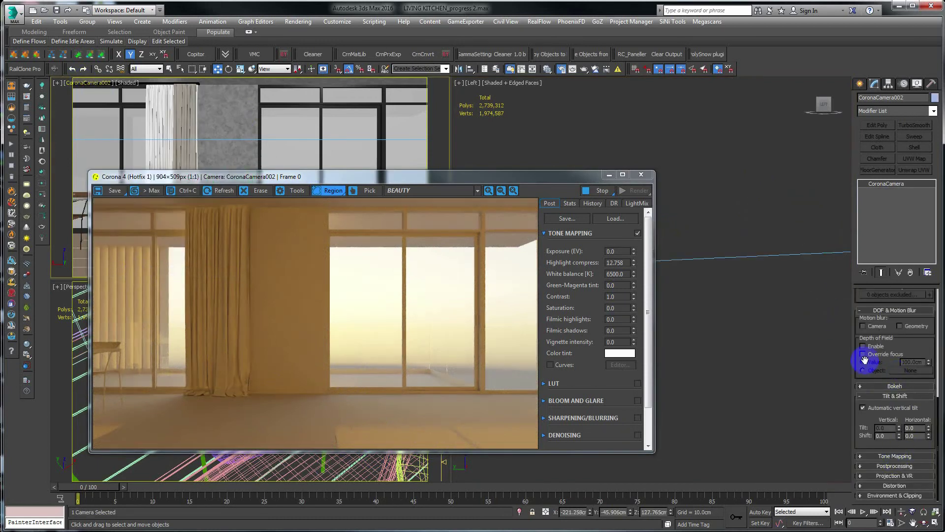
scroll(865, 360, "up", 5)
double_click(914, 368)
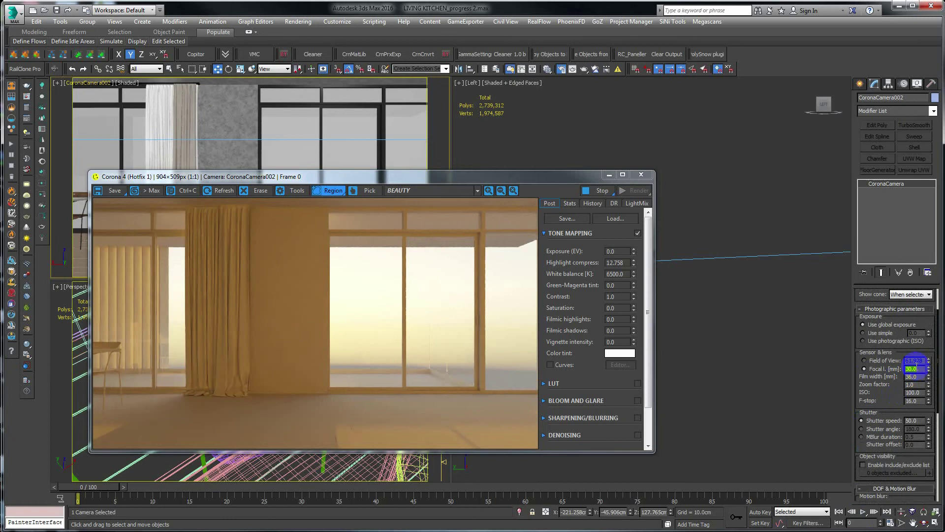
type("22")
key("Return")
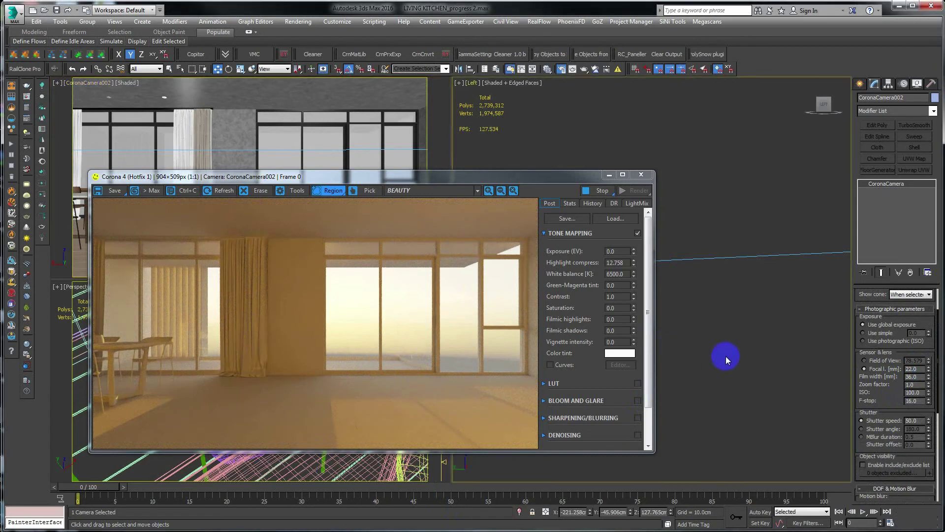
Pan the Left view to the camera line and select the Corona sun
middle_click_drag(726, 356, 690, 359)
scroll(690, 360, "down", 2)
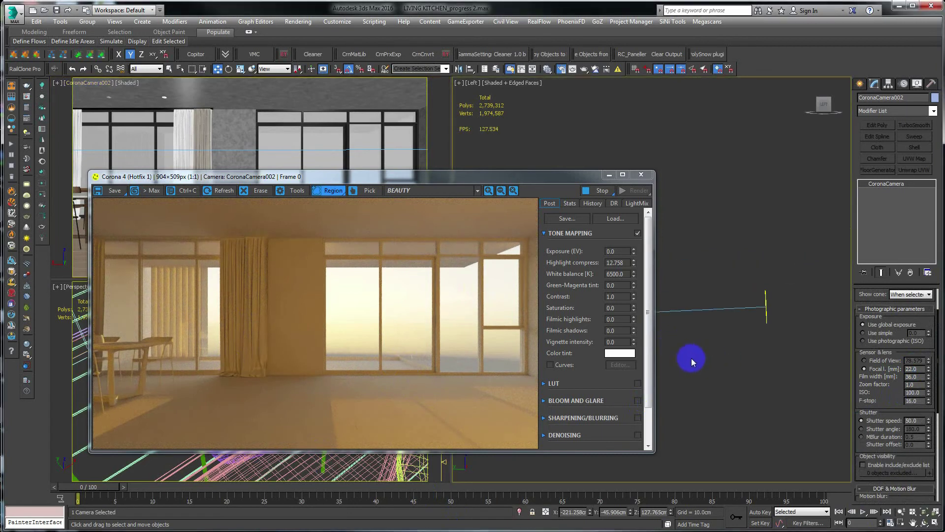
left_click(803, 279)
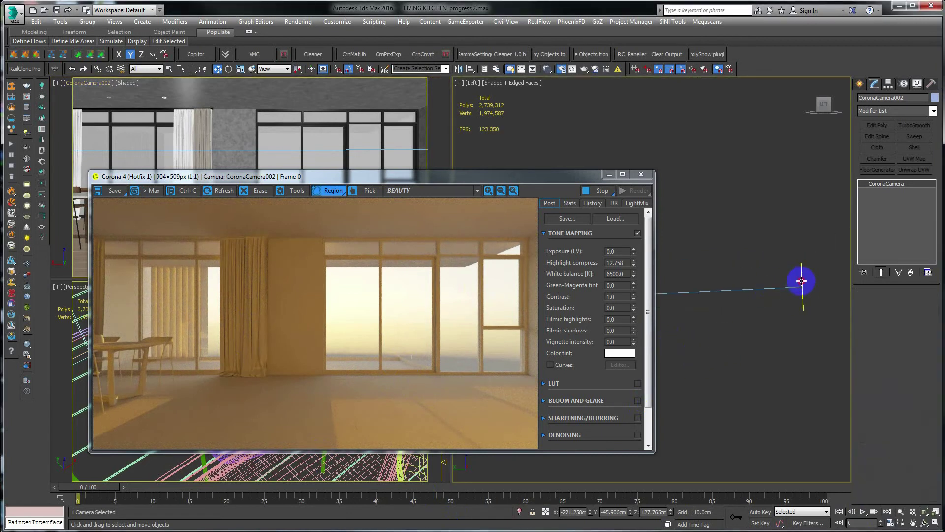
Raise CoronaSun001 in the Left view and set its size to 5.0
left_click_drag(802, 243, 801, 216)
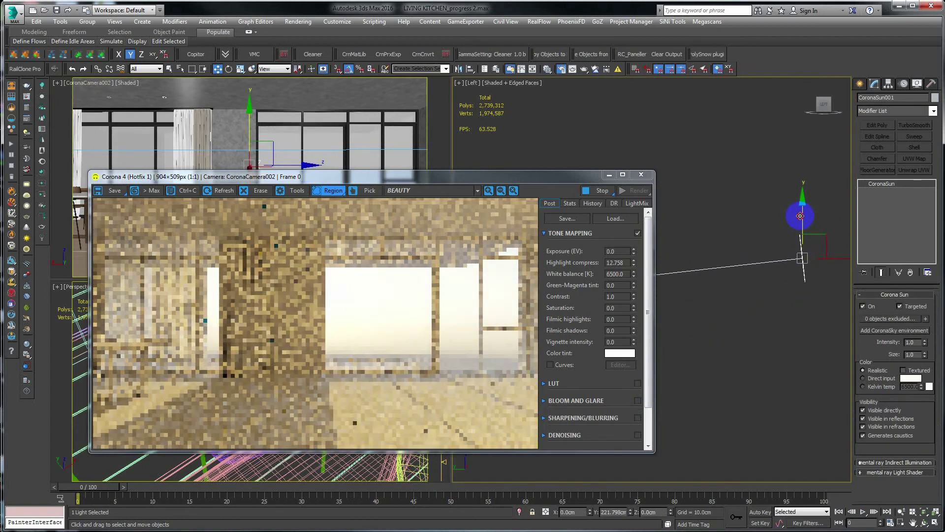
left_click(370, 374)
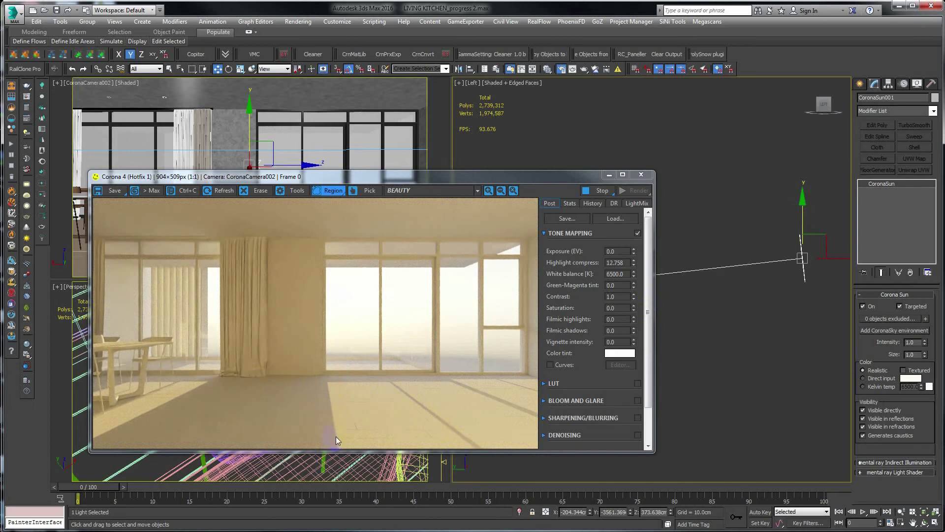
mouse_move(916, 354)
double_click(912, 354)
type("5")
key("Return")
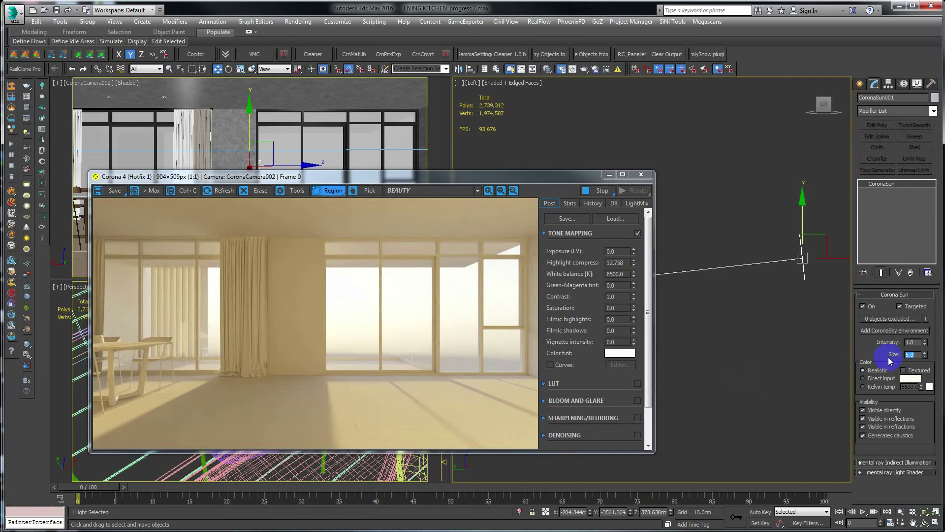
left_click(905, 359)
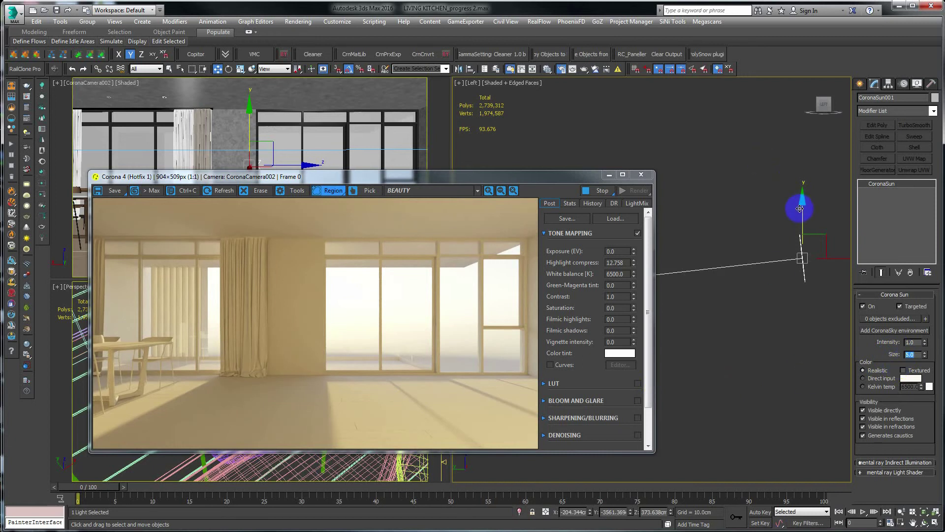
Drag the Corona sun progressively higher along Y and reposition the render window
left_click_drag(802, 210, 802, 165)
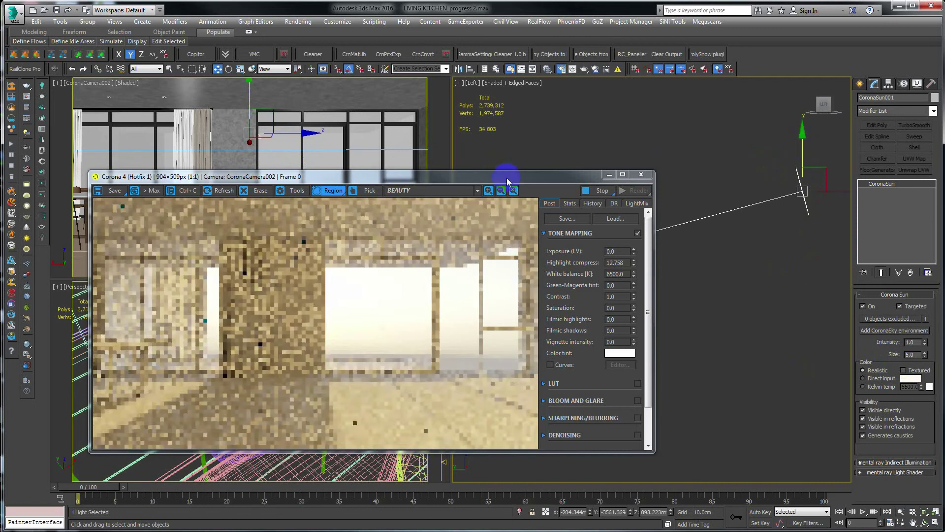
mouse_move(508, 176)
left_mouse_down()
mouse_move(275, 173)
mouse_move(381, 172)
left_mouse_up()
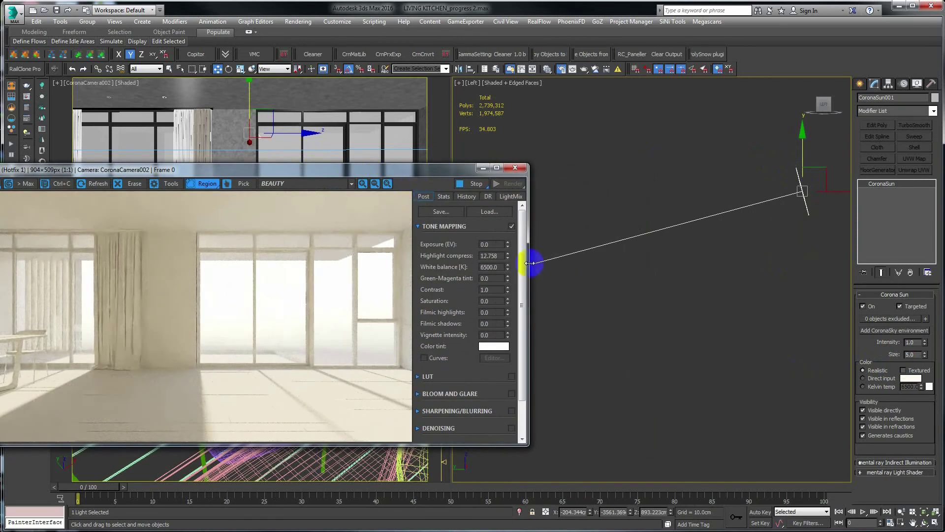
mouse_move(802, 166)
left_mouse_down()
mouse_move(664, 232)
mouse_move(675, 278)
left_mouse_up()
scroll(672, 278, "down", 3)
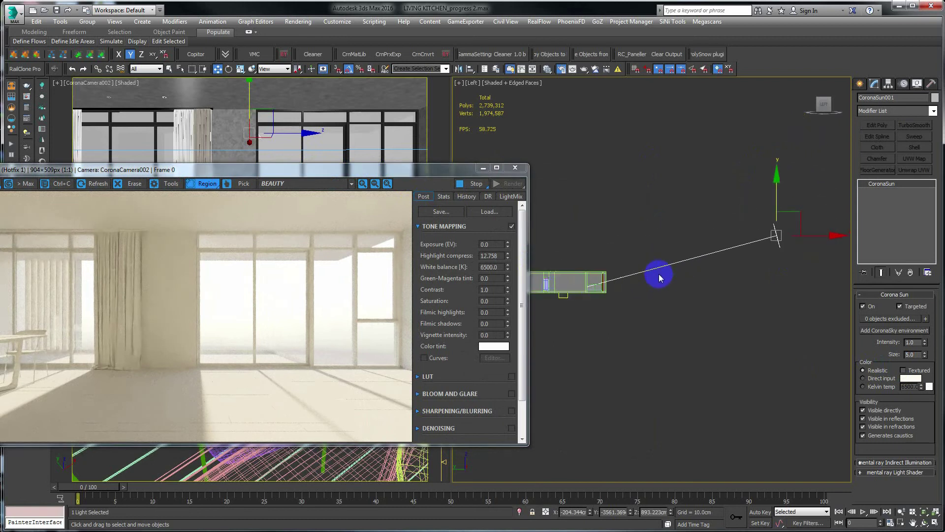
left_click_drag(776, 200, 776, 182)
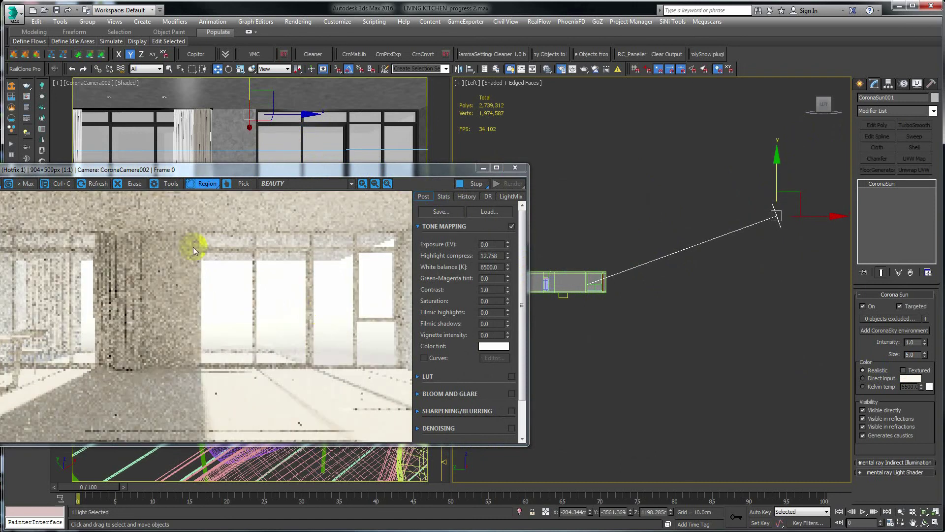
left_click_drag(193, 169, 247, 160)
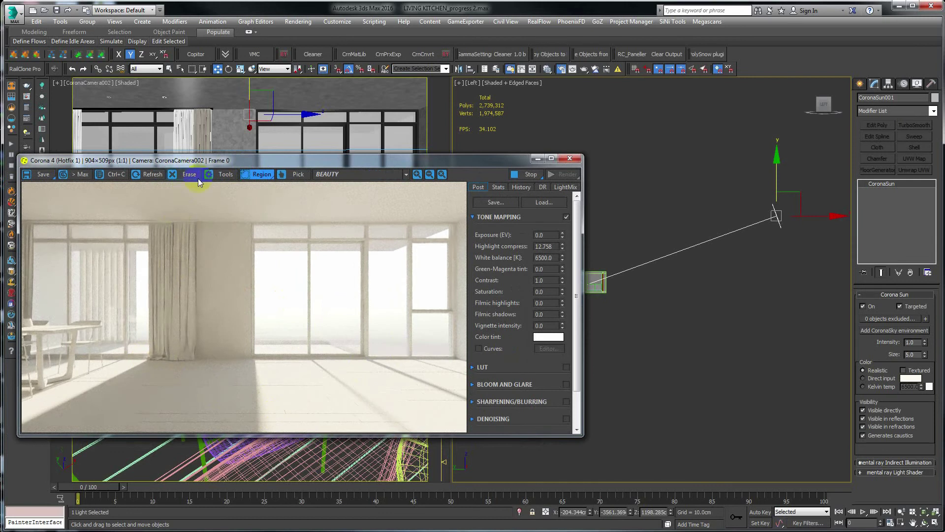
left_click(518, 204)
Switch the camera viewport to CoronaCamera001 and rearrange the frame buffer window
left_click_drag(399, 162, 538, 162)
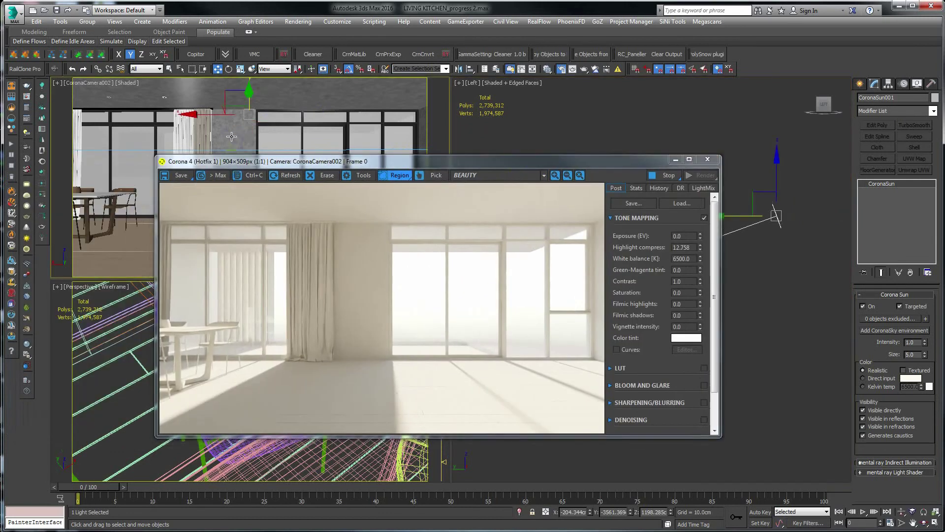
key("c")
left_click(460, 201)
double_click(460, 201)
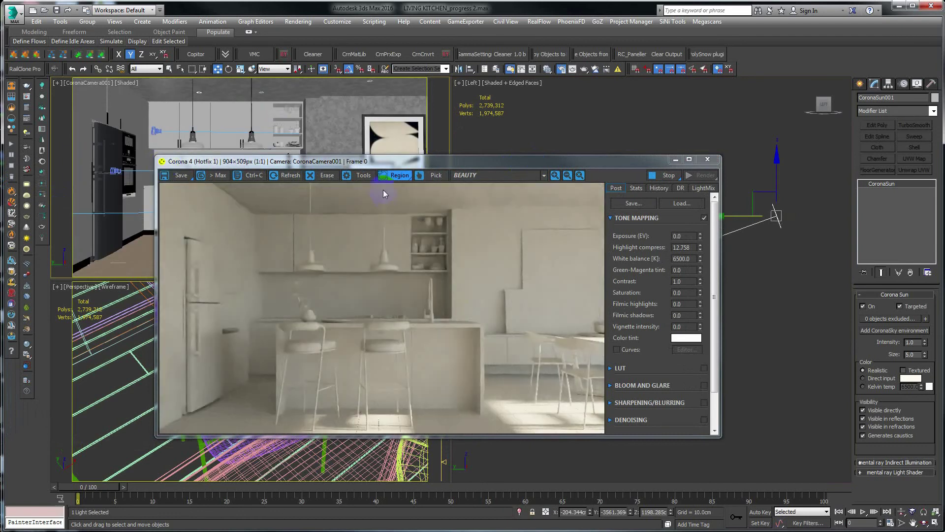
left_click_drag(369, 163, 293, 176)
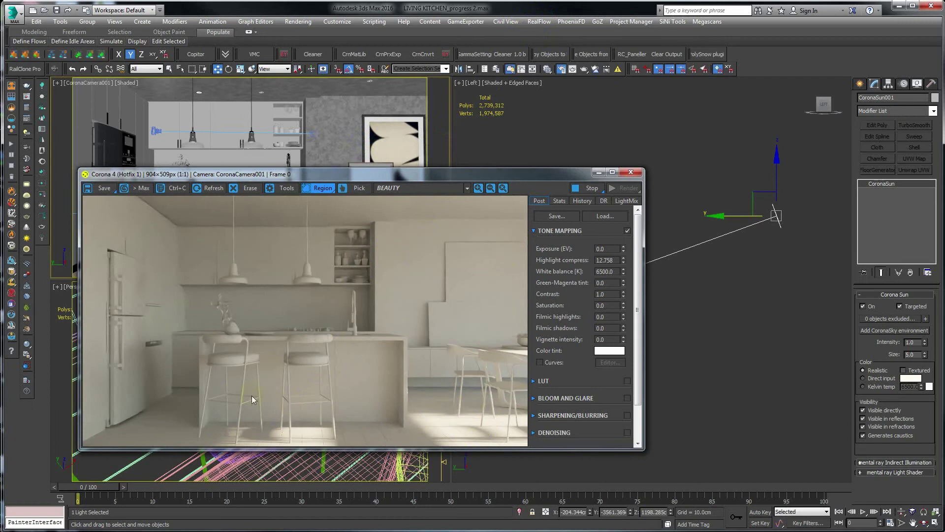
left_click(265, 399)
left_click_drag(250, 174, 249, 162)
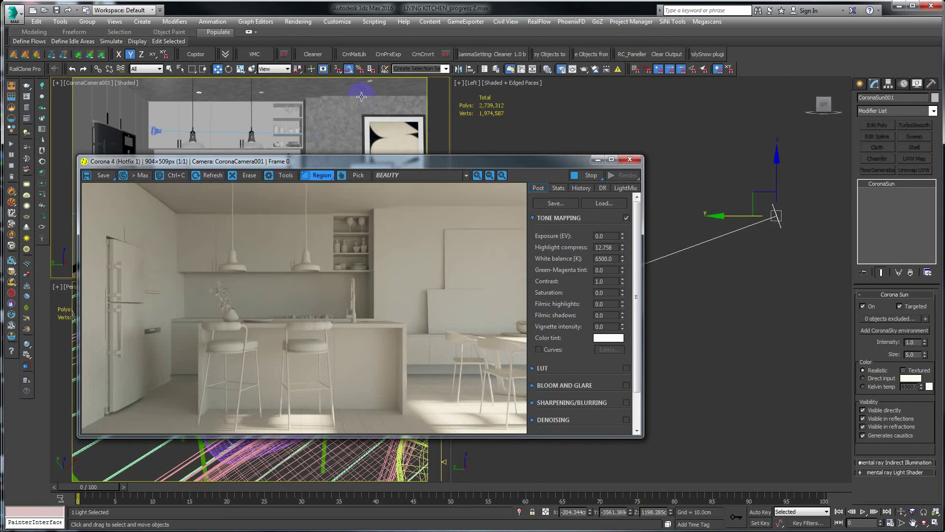
Open the Slate Material Editor, move it up, and pan its node view
left_click(546, 70)
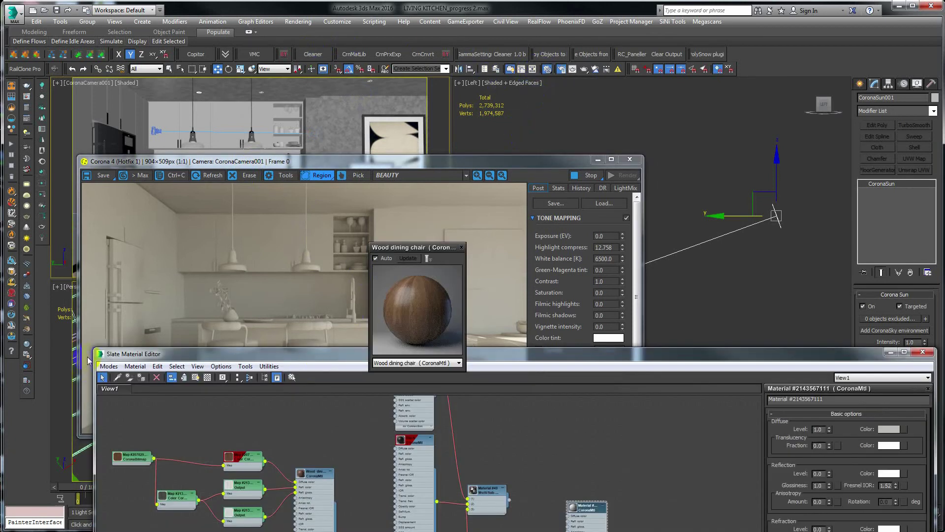
left_click_drag(97, 353, 417, 405)
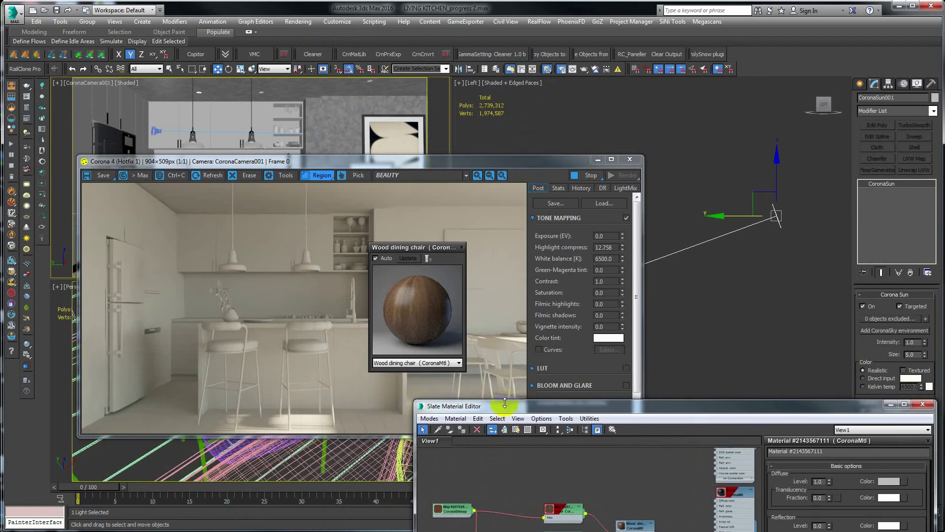
left_click_drag(504, 406, 439, 111)
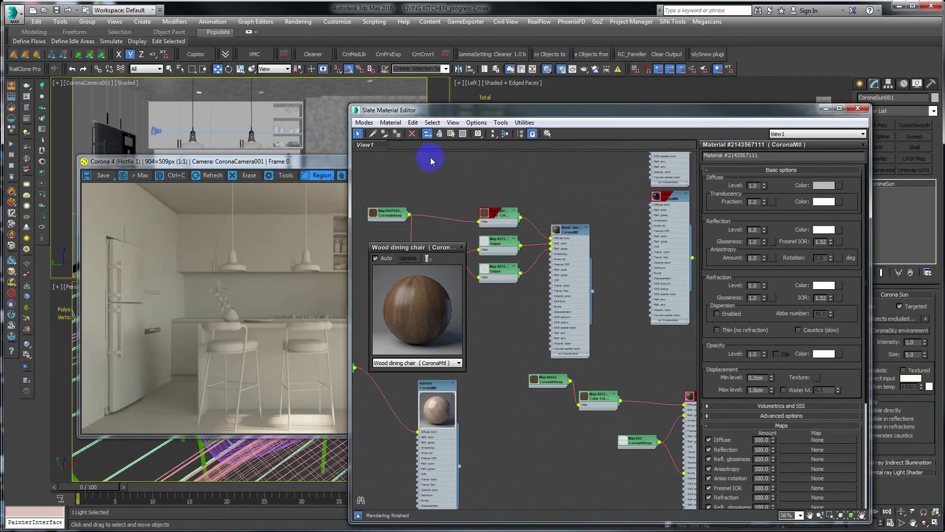
scroll(503, 281, "down", 3)
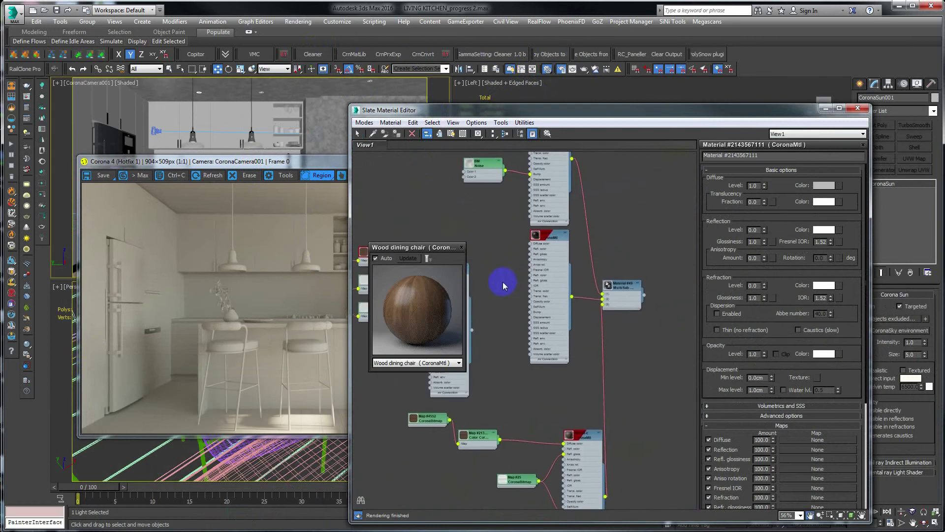
scroll(561, 312, "down", 2)
scroll(561, 312, "up", 2)
scroll(511, 264, "up", 2)
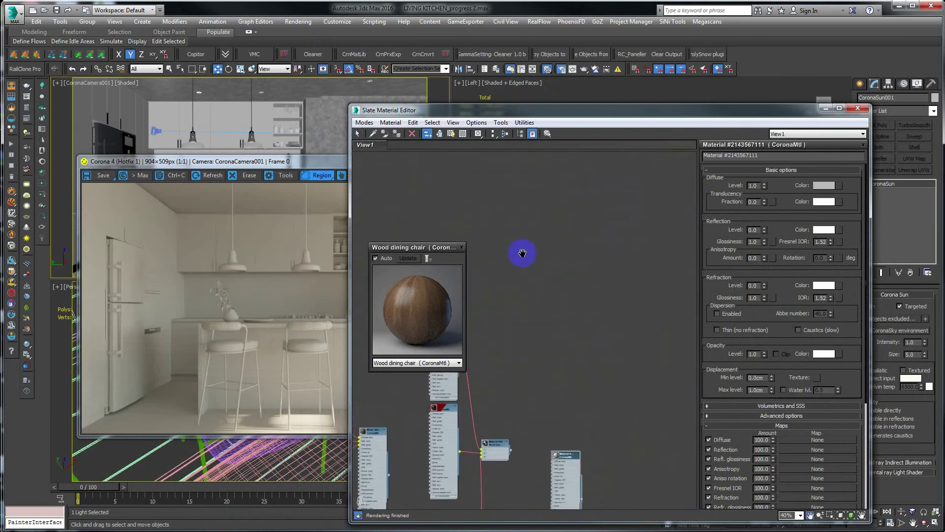
mouse_move(520, 254)
middle_mouse_down()
mouse_move(555, 230)
mouse_move(540, 243)
middle_mouse_up()
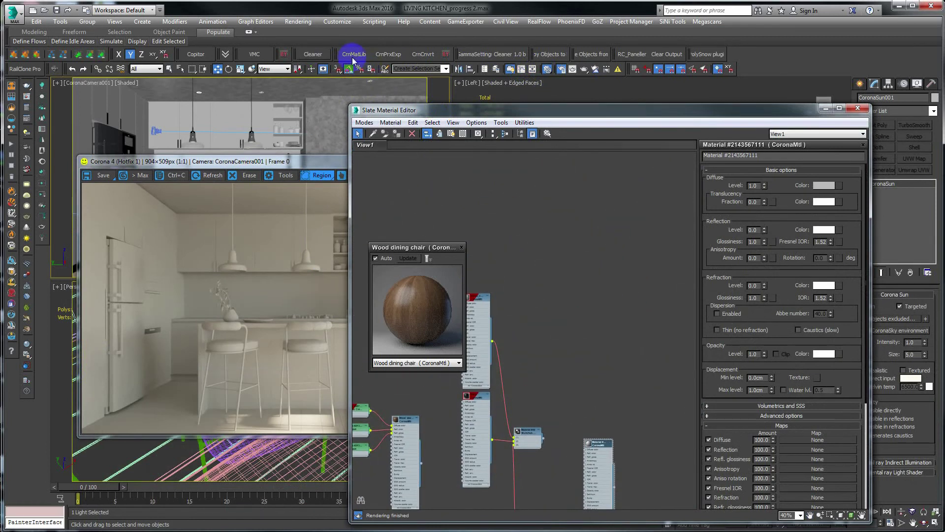
Instance the CoronaSky environment map into Slate and display its turbidity 2.5 settings
key("8")
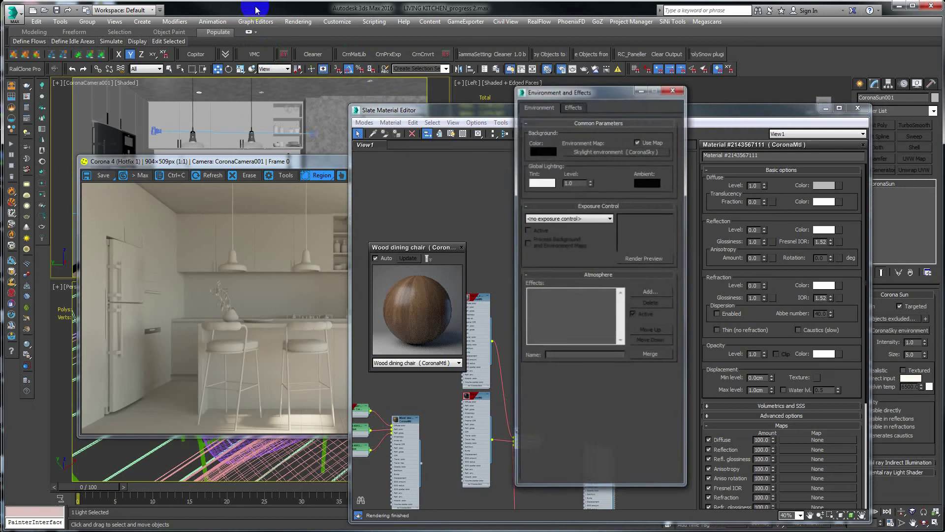
left_click_drag(610, 151, 438, 173)
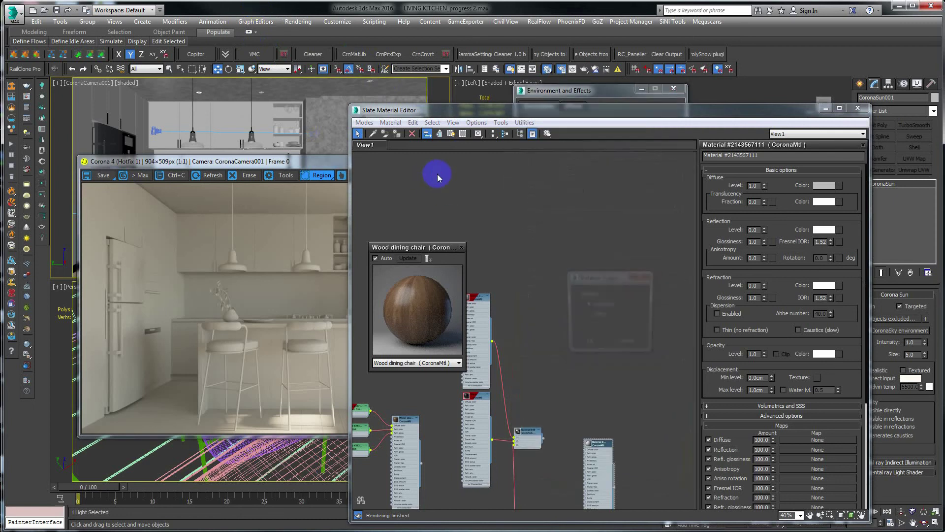
left_click(588, 344)
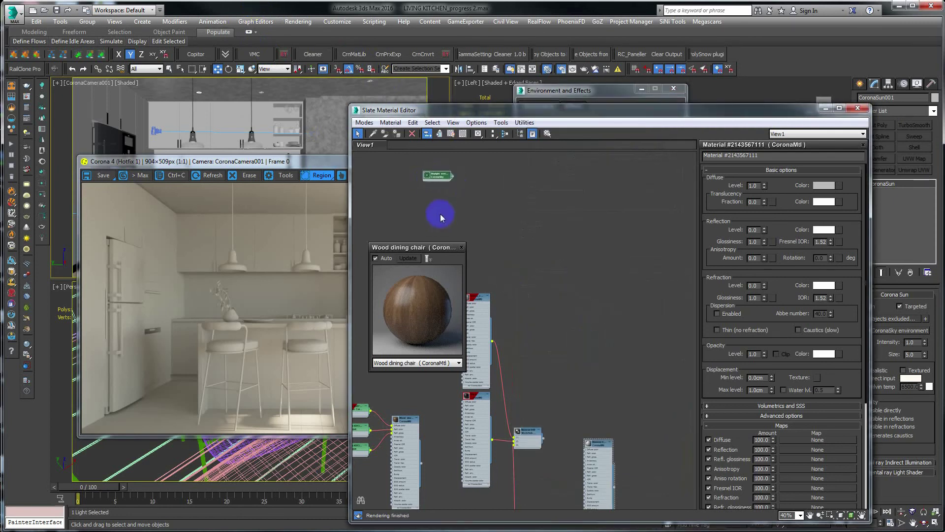
double_click(438, 178)
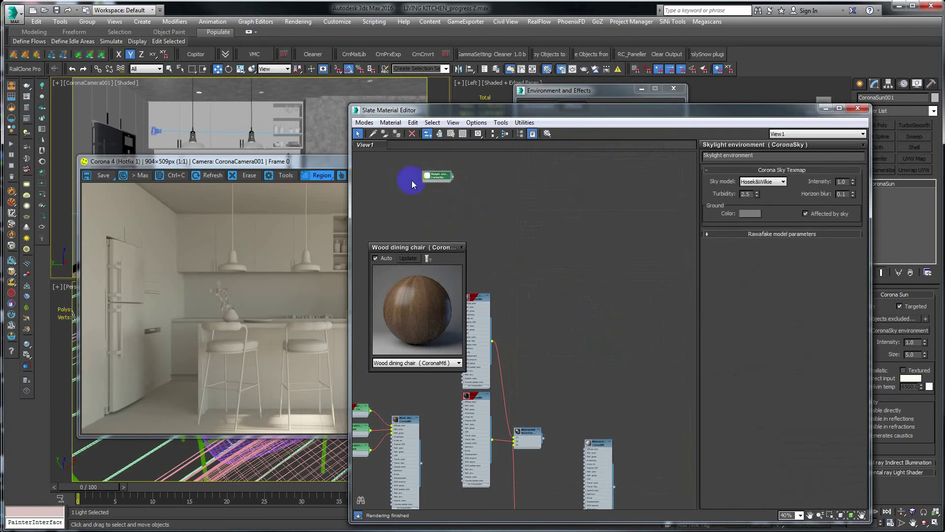
left_click_drag(440, 177, 515, 193)
left_click(746, 194)
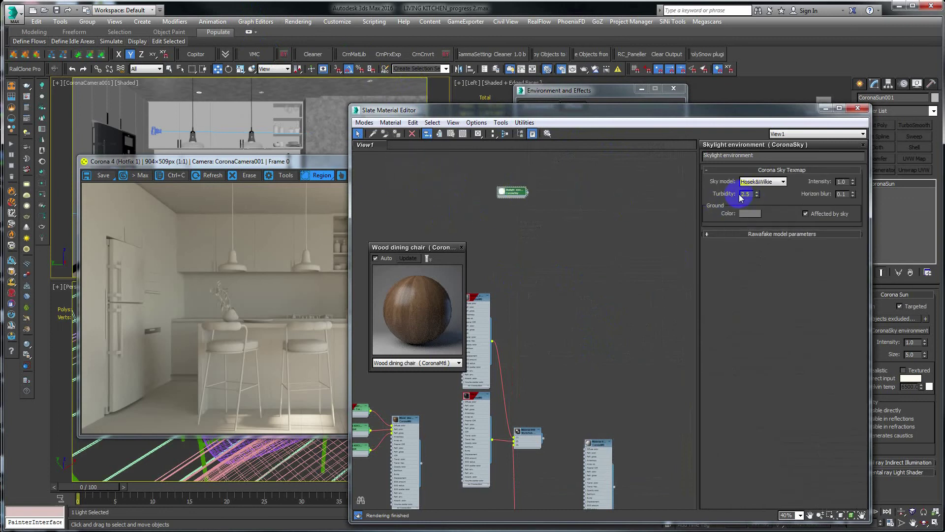
left_click(478, 439)
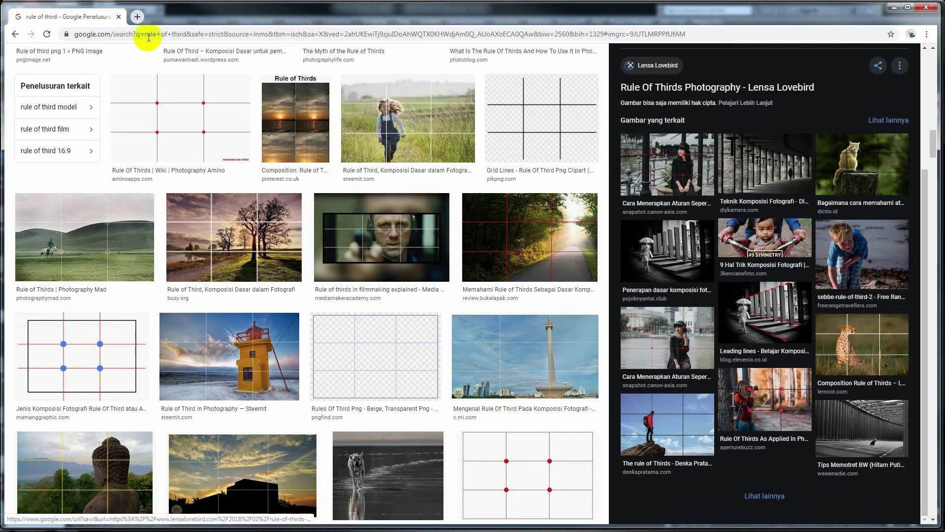
Search Google for 'turbidity' in a new Chrome tab
left_click(137, 16)
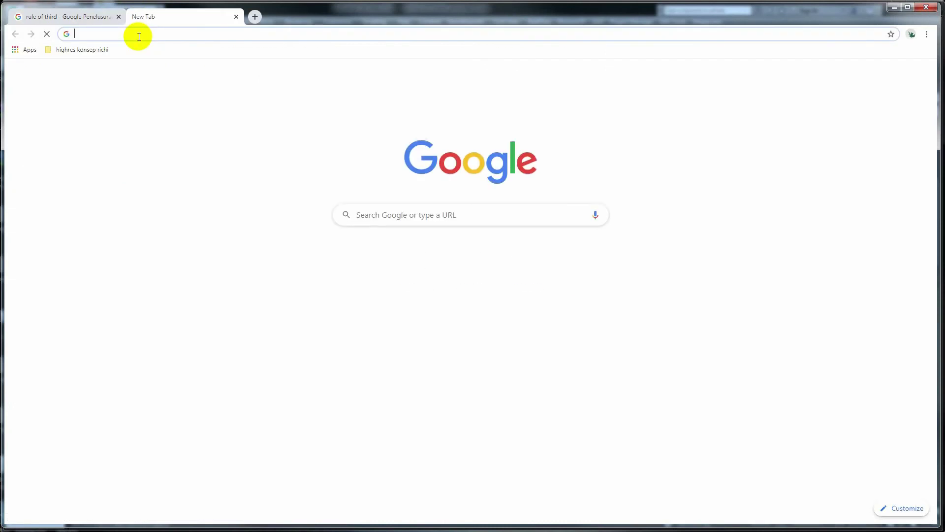
left_click(139, 37)
type("turbit")
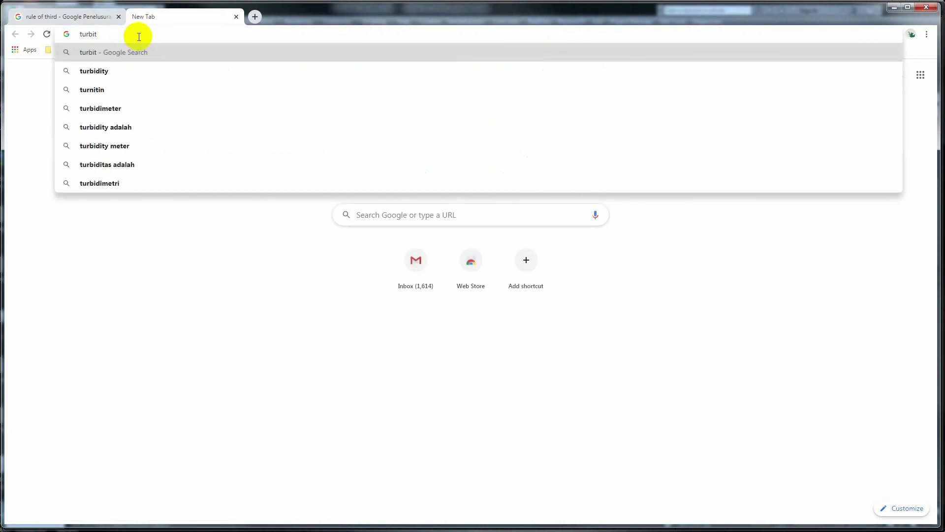
key("BackSpace")
type("dity")
key("Return")
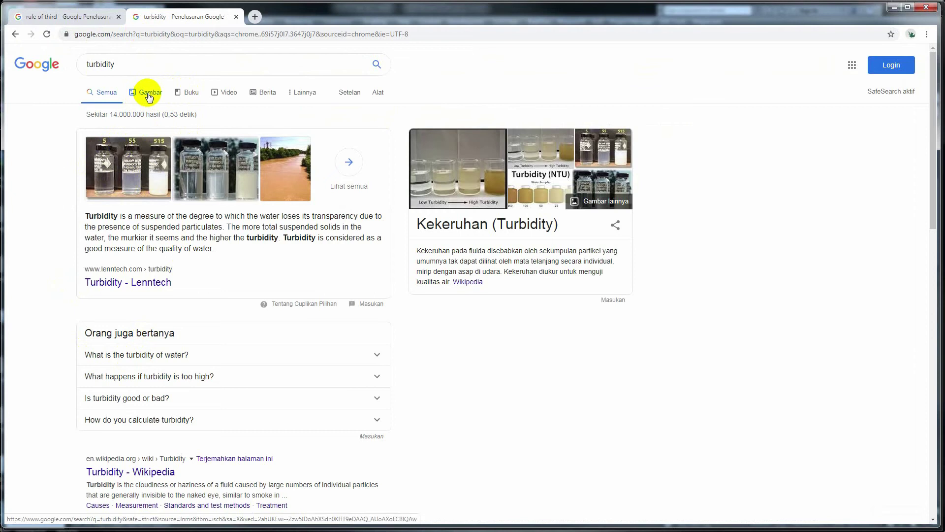
Switch to Google Images results for turbidity and preview the first image
left_click(148, 96)
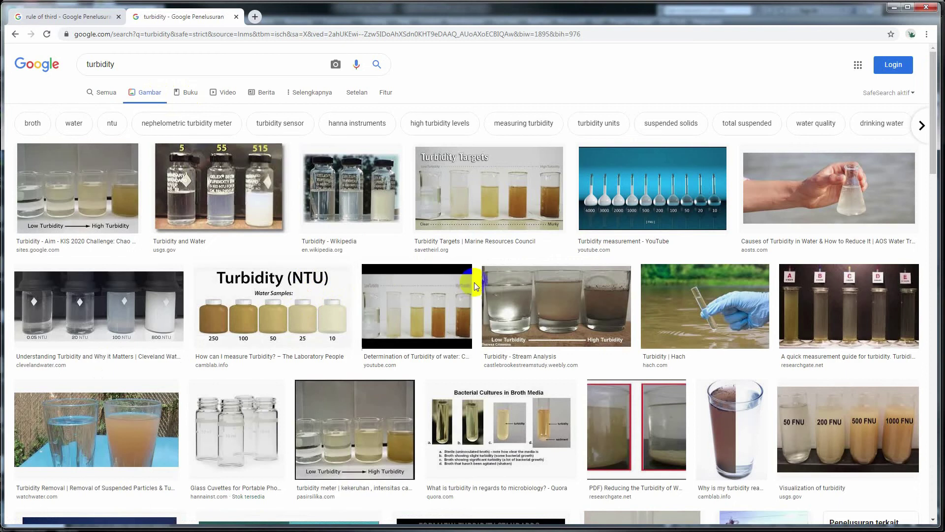
left_click(398, 286)
scroll(399, 286, "down", 1)
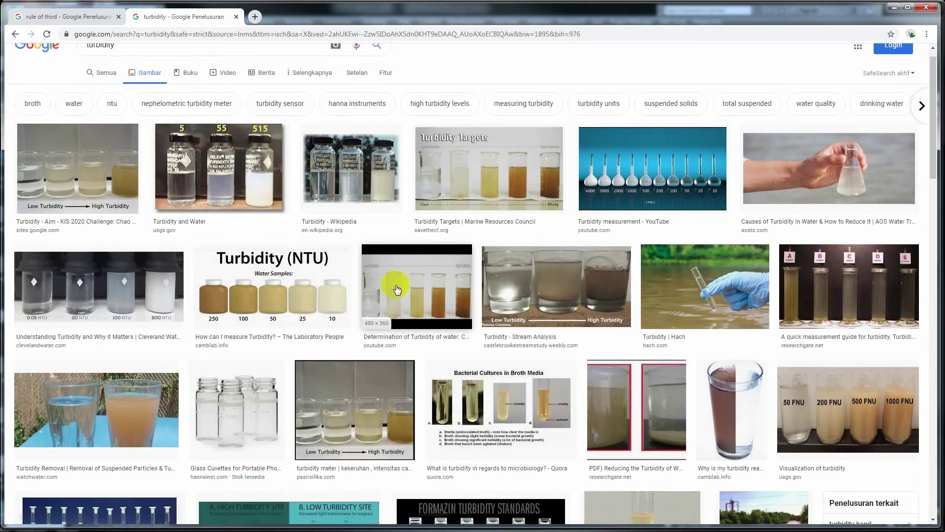
left_click(76, 151)
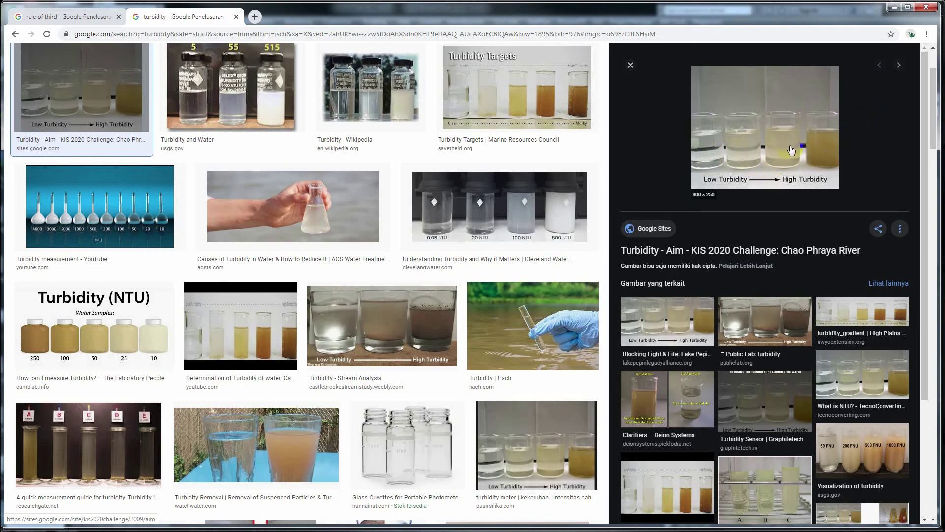
Scroll through the turbidity image results and minimize the browser
scroll(441, 295, "down", 5)
scroll(442, 296, "down", 4)
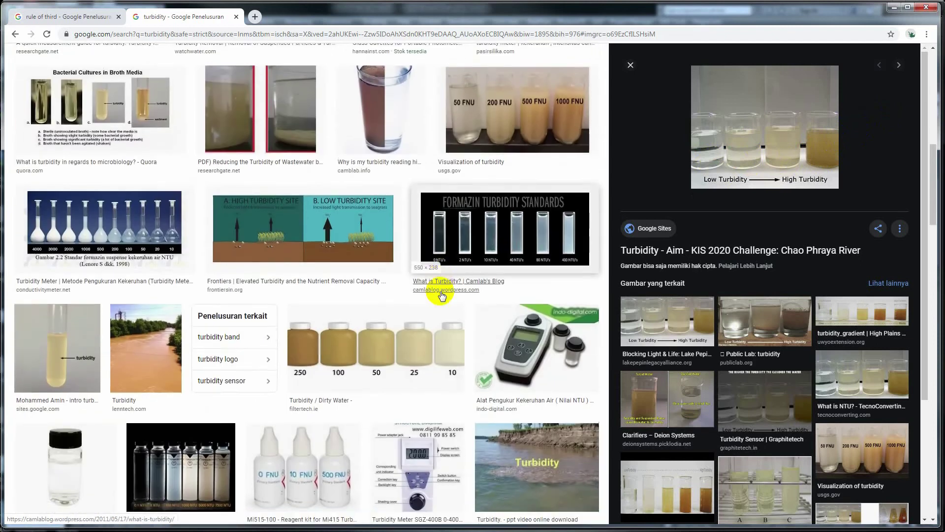
scroll(448, 293, "down", 3)
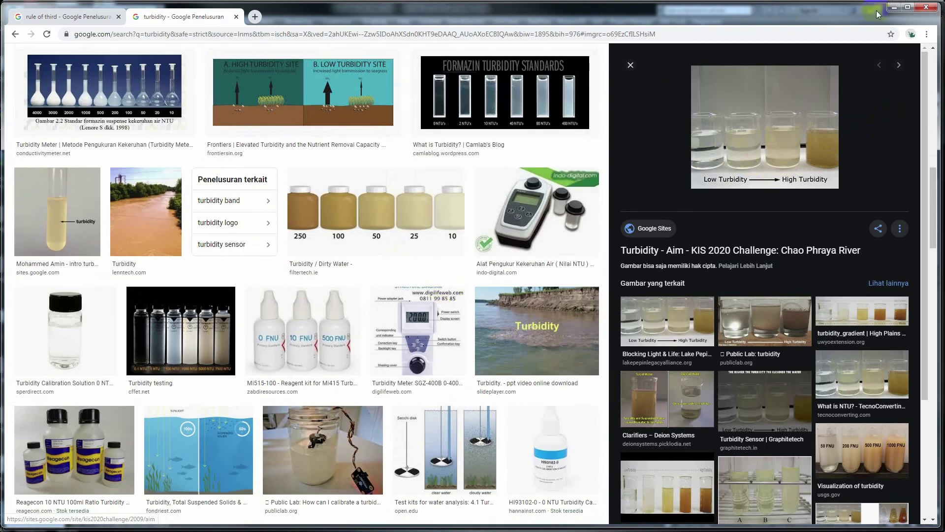
left_click(894, 7)
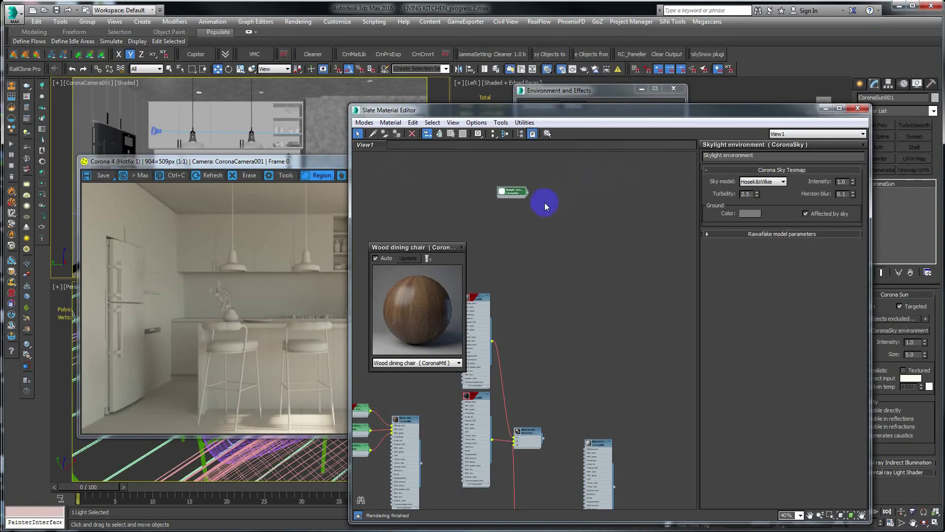
Find the CoronaSky node in the Slate editor and lower its Turbidity from 2.5 to 1.7
left_click_drag(248, 162, 208, 176)
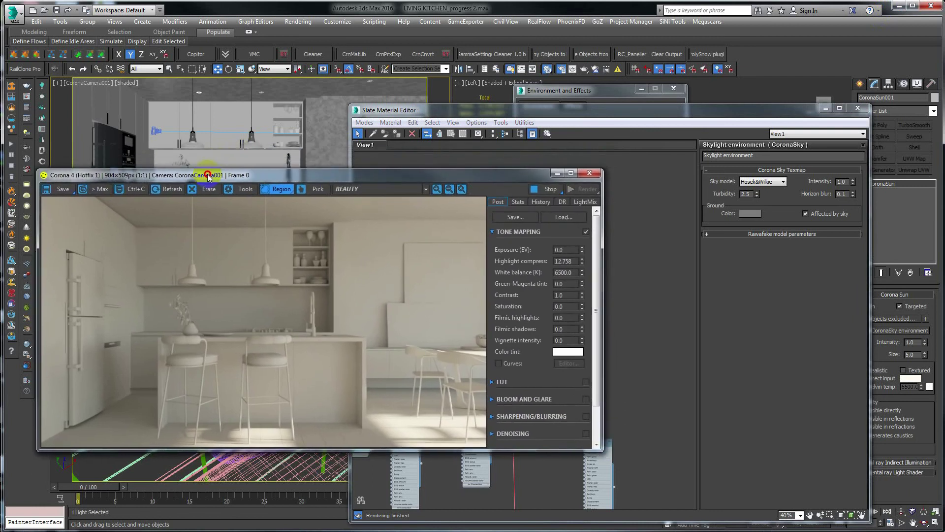
double_click(547, 112)
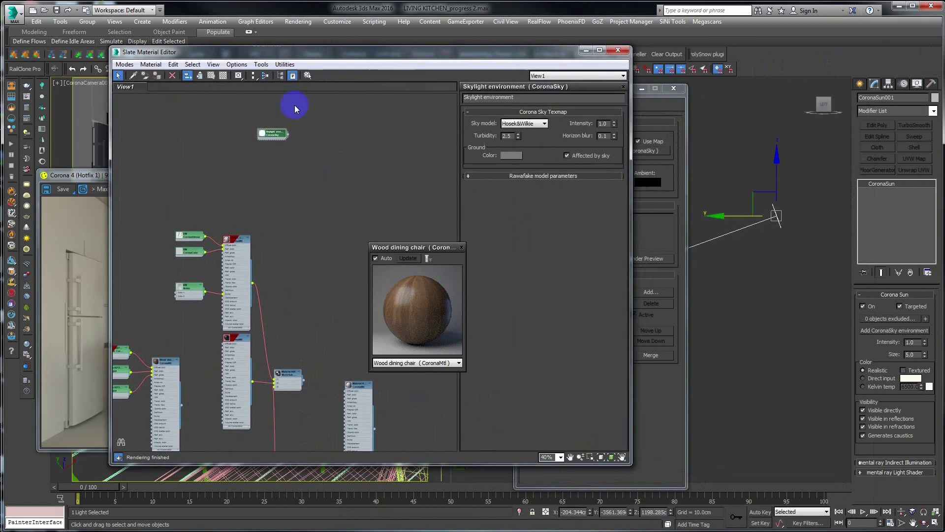
middle_click_drag(353, 142, 276, 137)
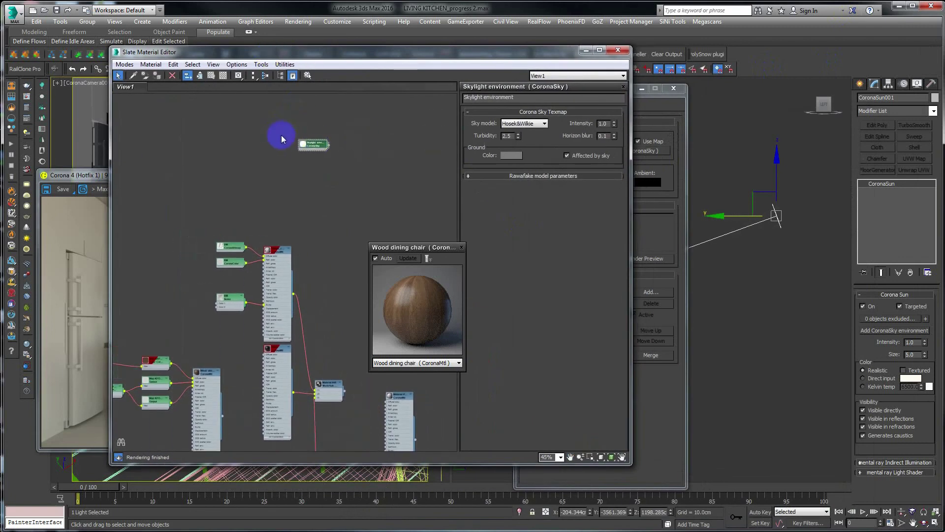
scroll(257, 143, "up", 5)
scroll(257, 144, "up", 1)
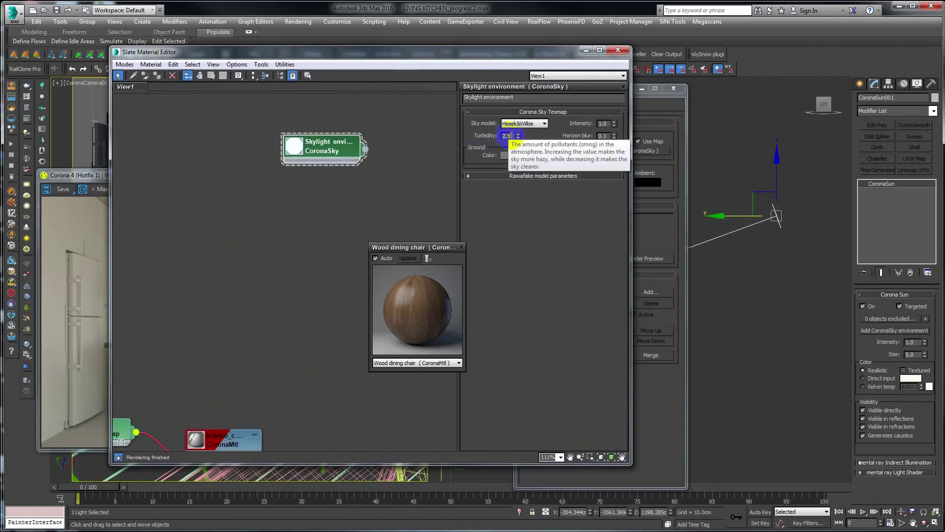
left_click_drag(304, 56, 600, 61)
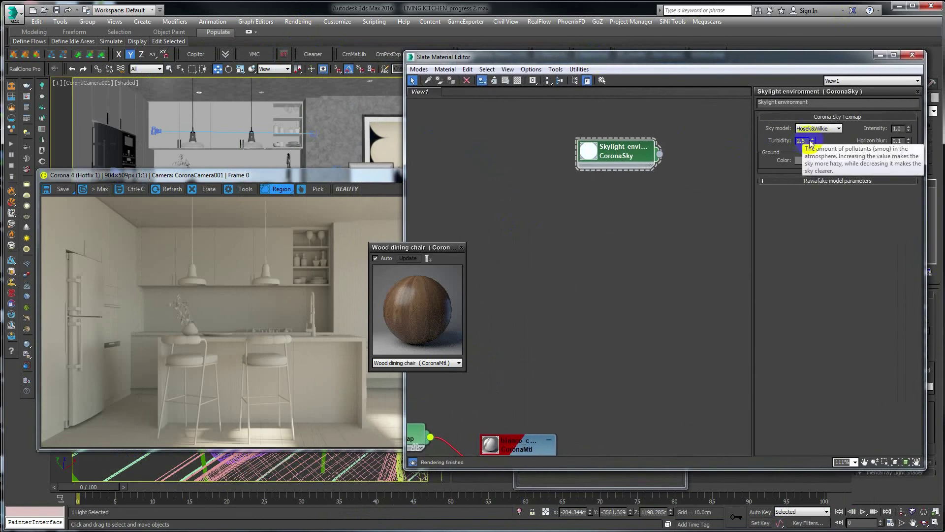
left_click_drag(814, 141, 816, 264)
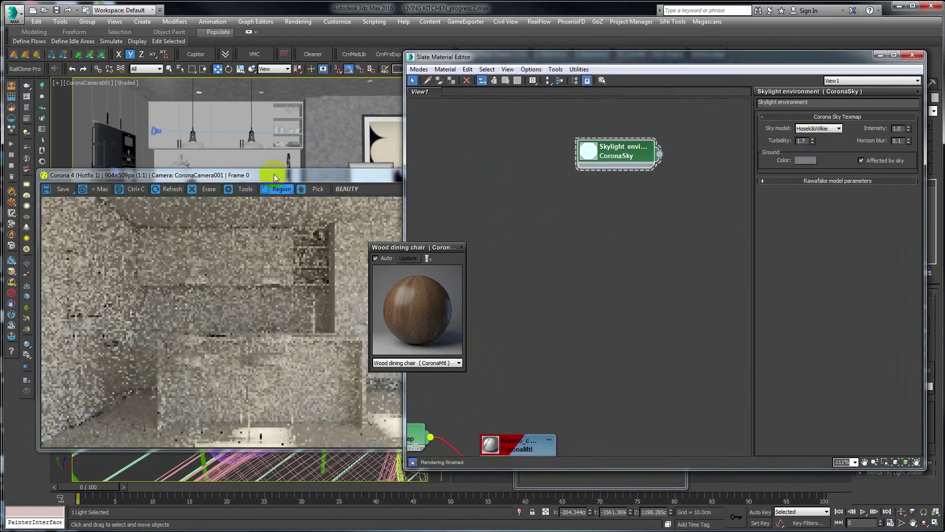
left_click_drag(275, 177, 274, 141)
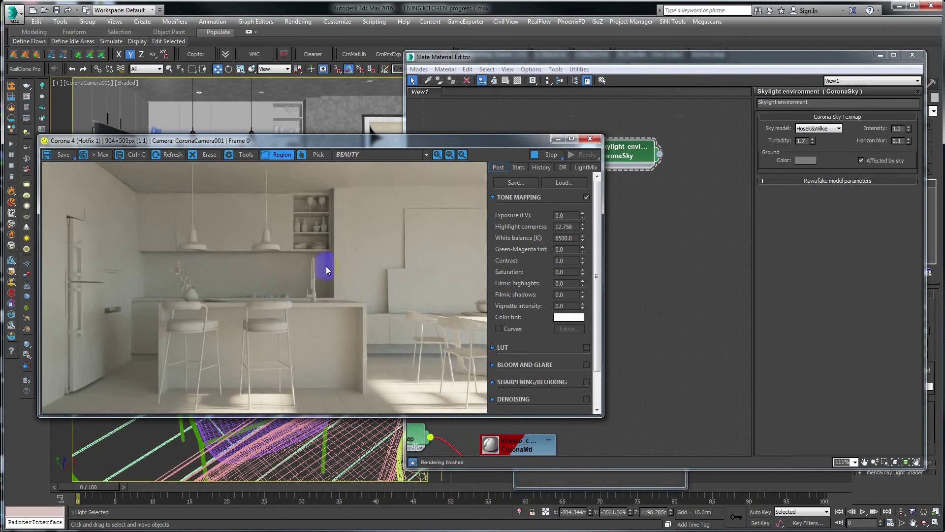
Store the 1.7-turbidity render in VFB history and set Turbidity back to 2.5
left_click(541, 166)
left_click(533, 184)
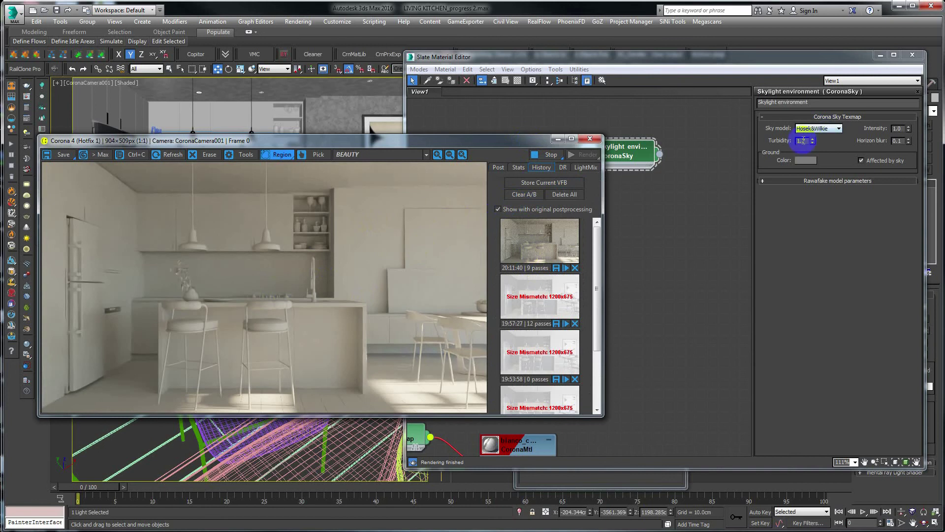
left_click(801, 140)
type("2.5")
key("Return")
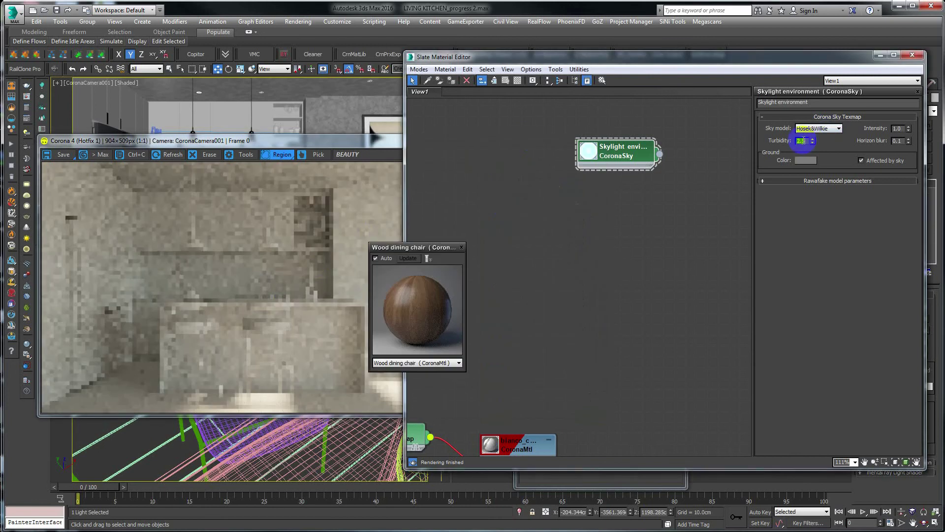
A/B split-compare the current 2.5 render against the stored 1.7 render
left_click(284, 200)
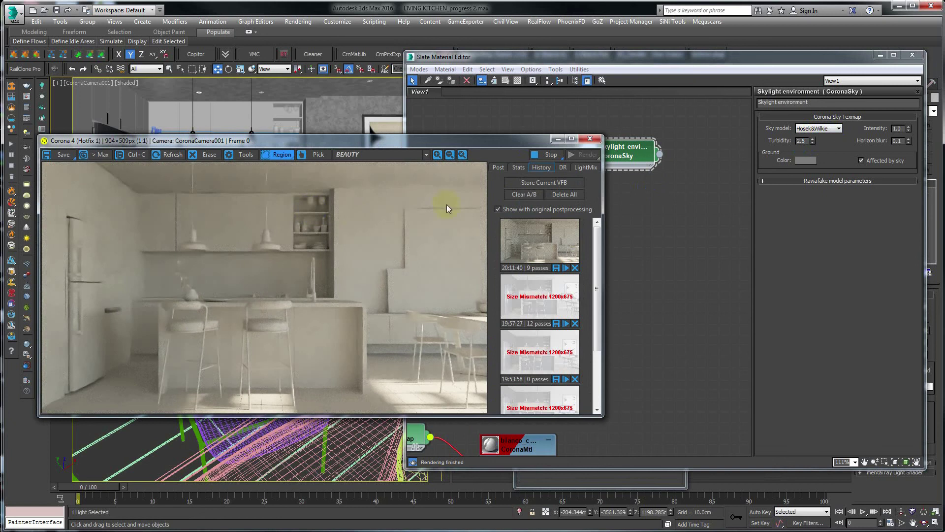
left_click(526, 194)
left_click(530, 241)
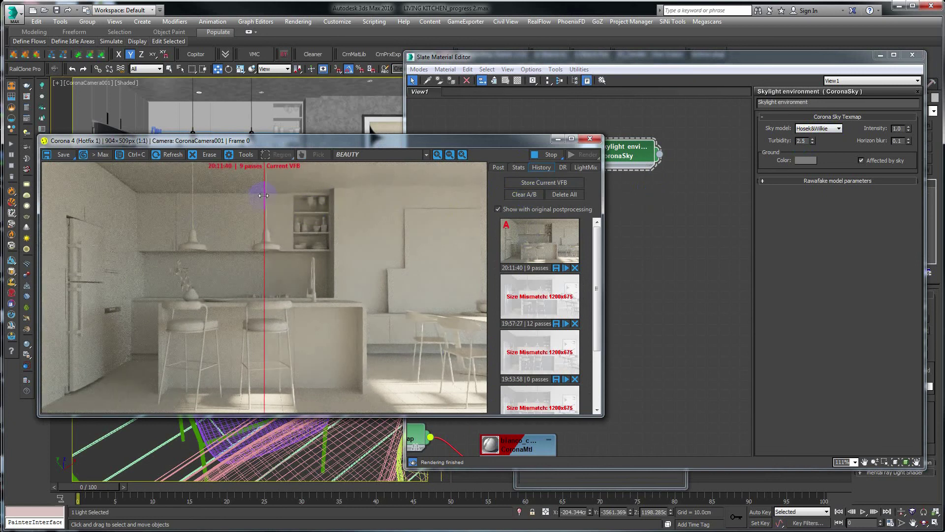
mouse_move(262, 195)
left_mouse_down()
mouse_move(72, 203)
mouse_move(468, 205)
mouse_move(69, 210)
mouse_move(491, 212)
mouse_move(137, 217)
mouse_move(439, 215)
mouse_move(214, 223)
mouse_move(498, 219)
mouse_move(144, 226)
left_mouse_up()
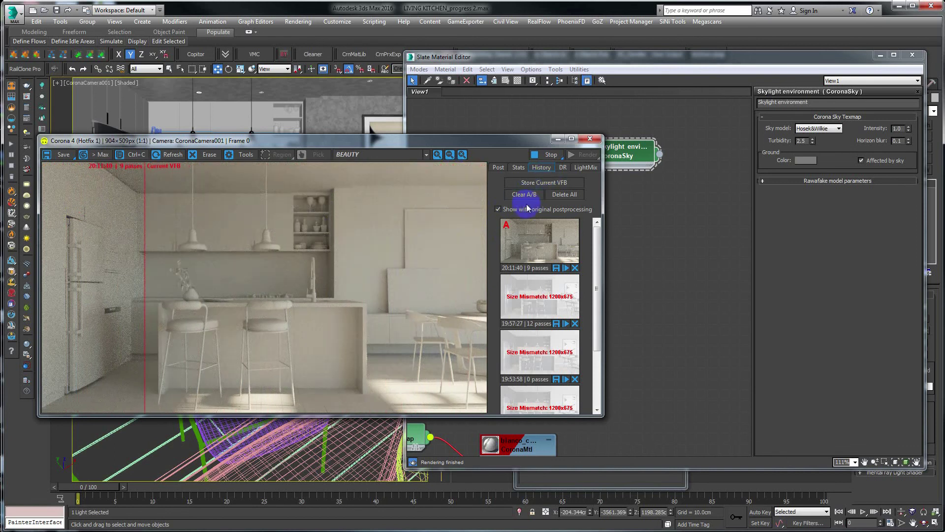
Store the 2.5-turbidity render in history and set CoronaSky Turbidity to 6.0
left_click(556, 190)
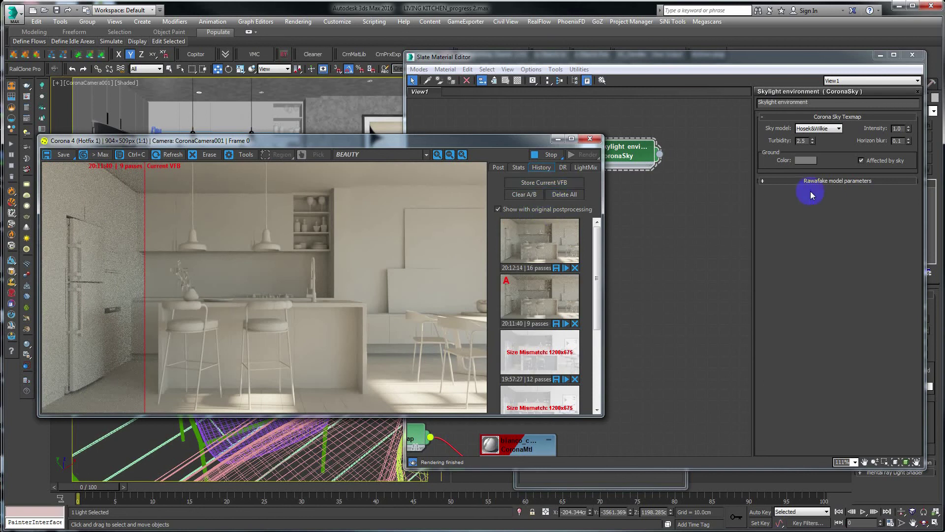
double_click(805, 141)
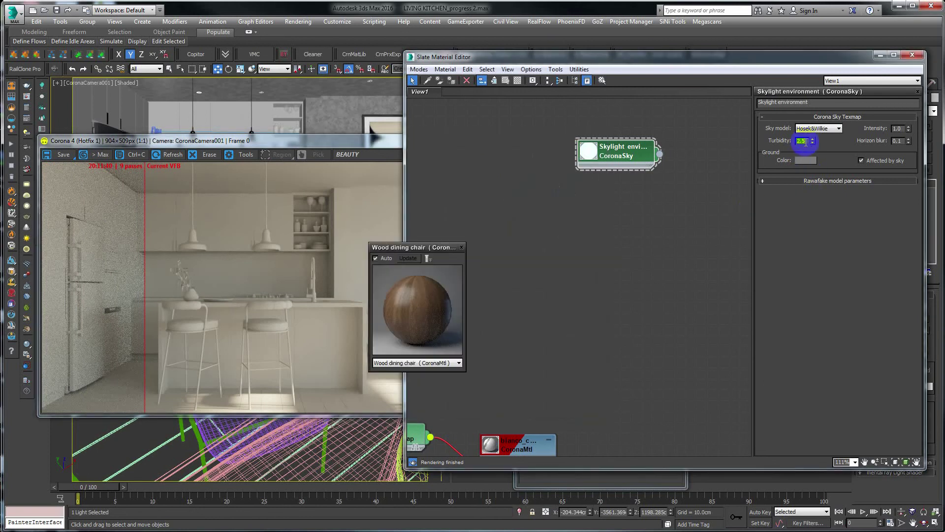
type("6")
key("Return")
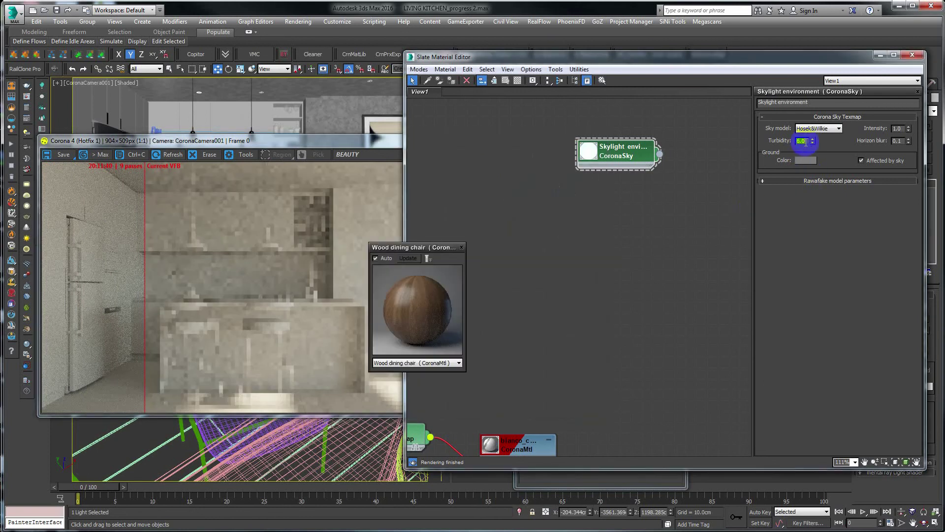
Compare the stored 16-pass render as image A against the current render with the A/B split
left_click(316, 209)
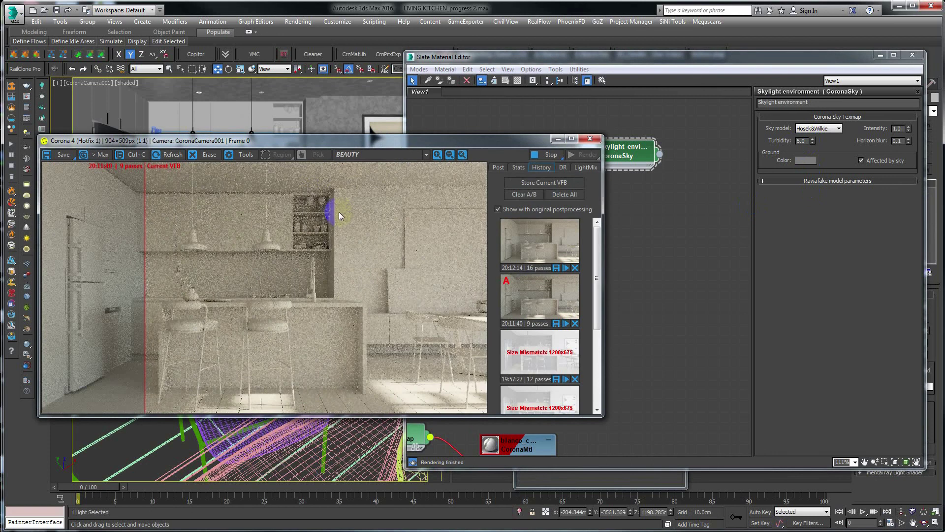
left_click(533, 282)
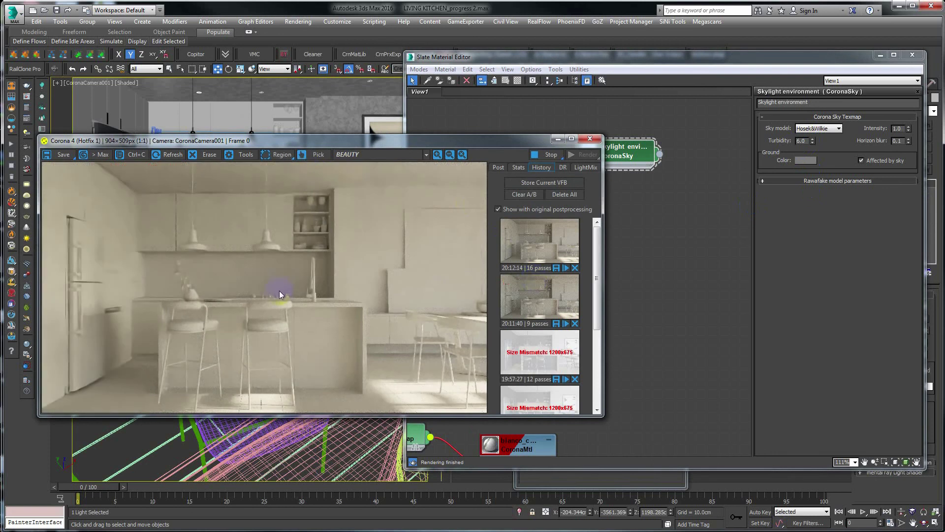
left_click(530, 283)
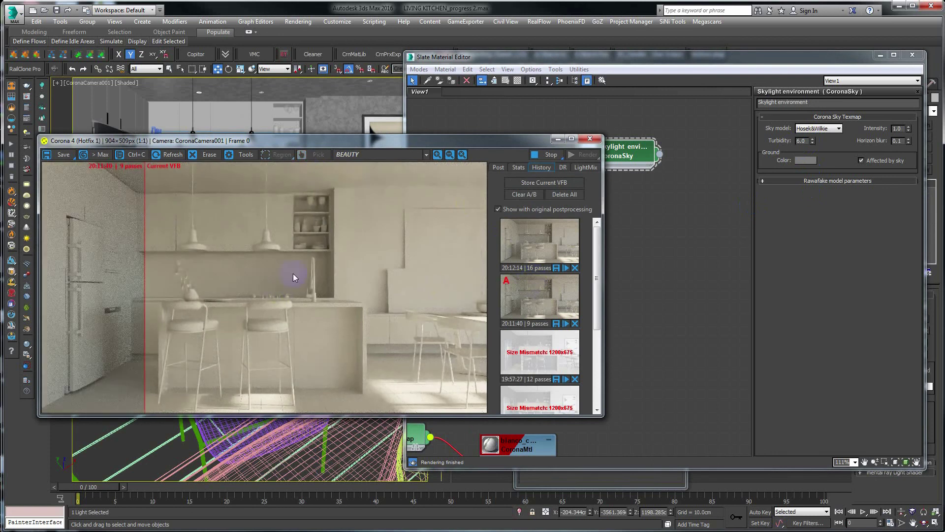
left_click_drag(147, 234, 75, 250)
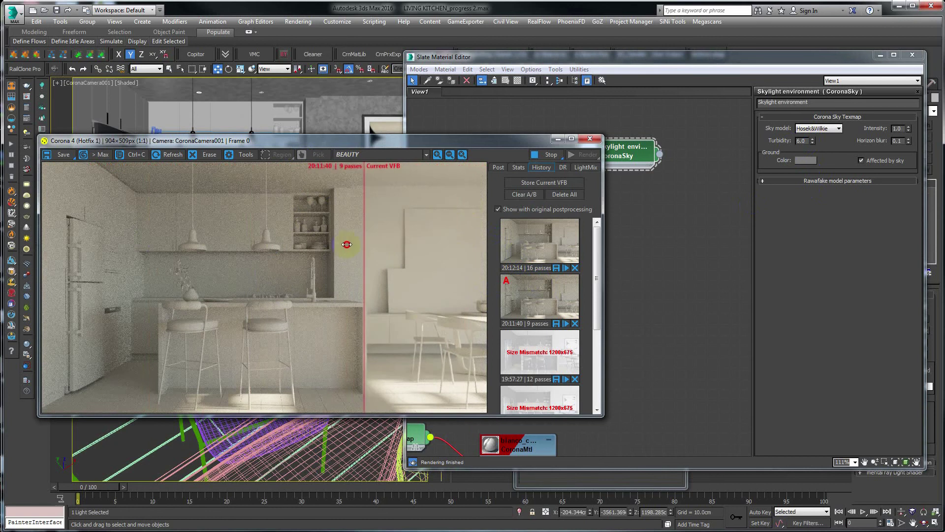
left_click(540, 240)
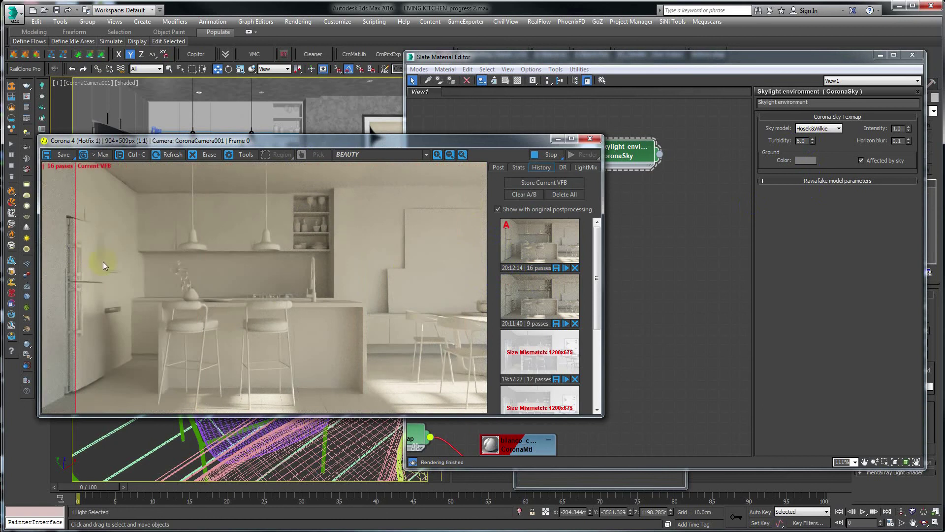
left_click_drag(74, 255, 148, 261)
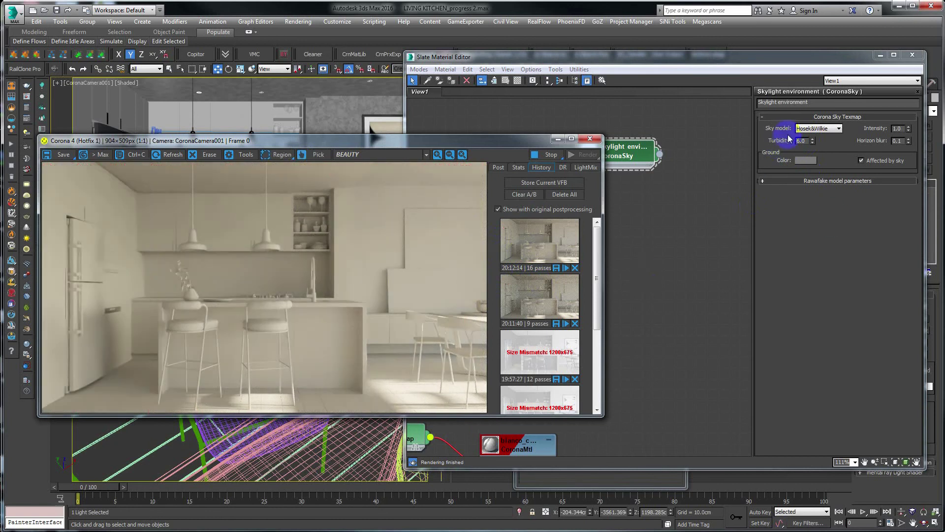
Set CoronaSky Turbidity to 10.0
left_click(801, 140)
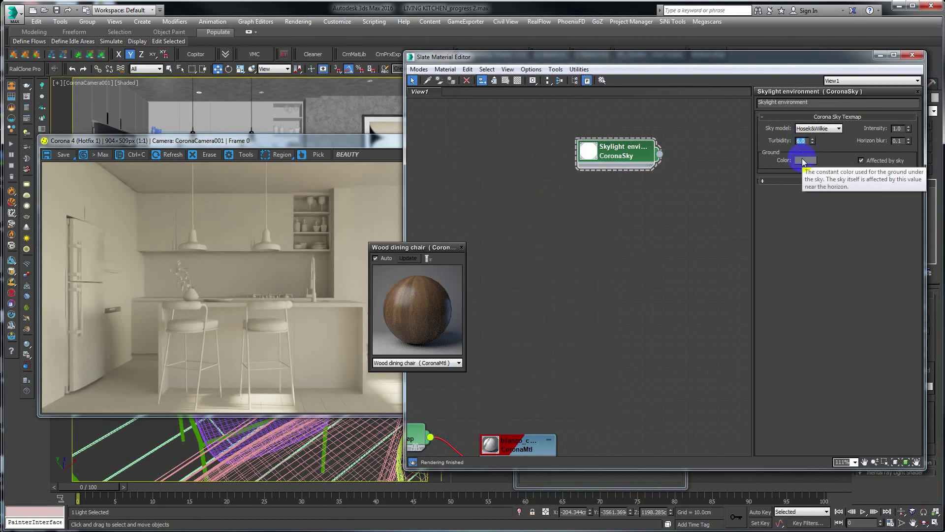
type("10")
key("Return")
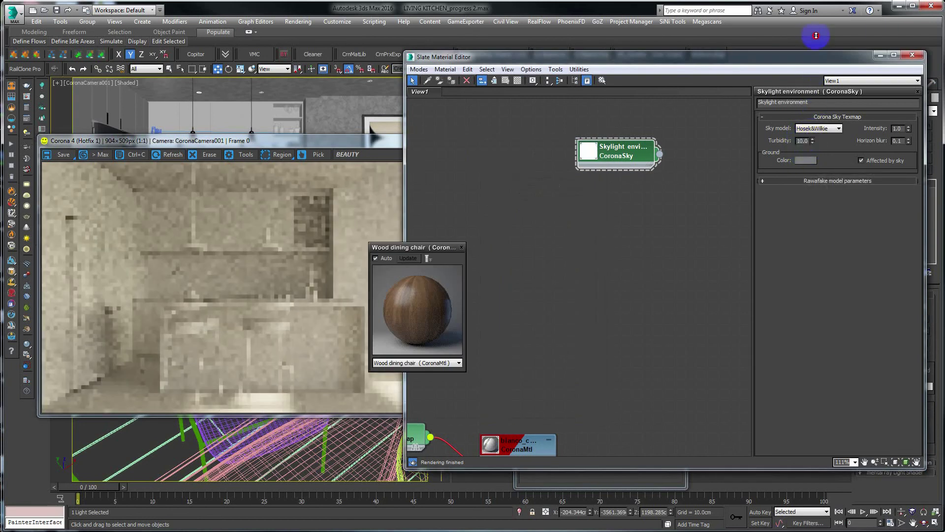
Bring the Corona frame buffer in front to watch the turbidity-10 render refine
left_click(297, 273)
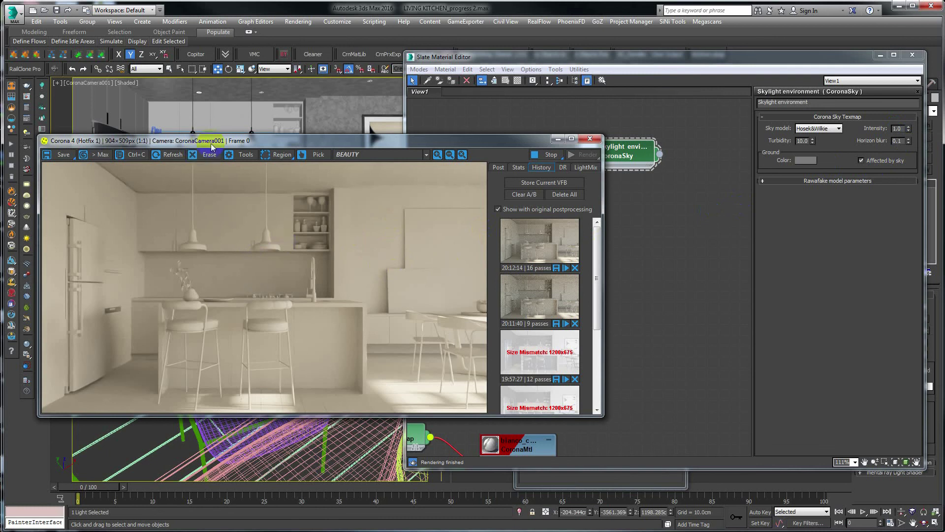
In VFB tone mapping, raise Exposure and Filmic highlights to test their effect
left_click(498, 167)
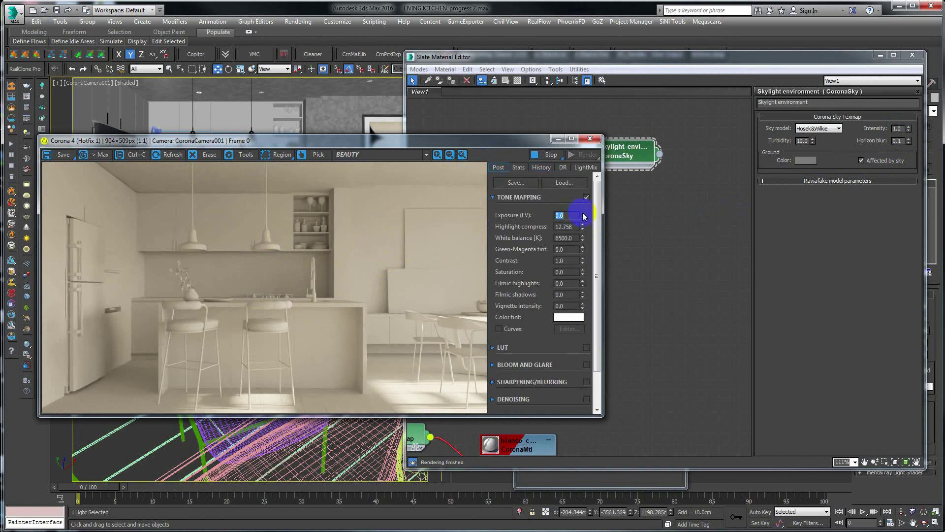
left_click_drag(582, 215, 588, 134)
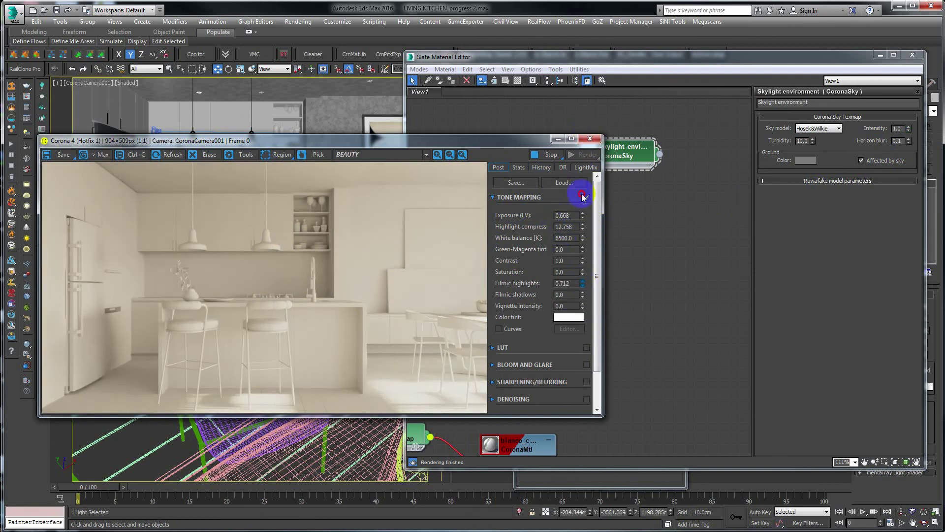
mouse_move(579, 291)
left_mouse_down()
mouse_move(570, 285)
mouse_move(583, 195)
mouse_move(574, 260)
left_mouse_up()
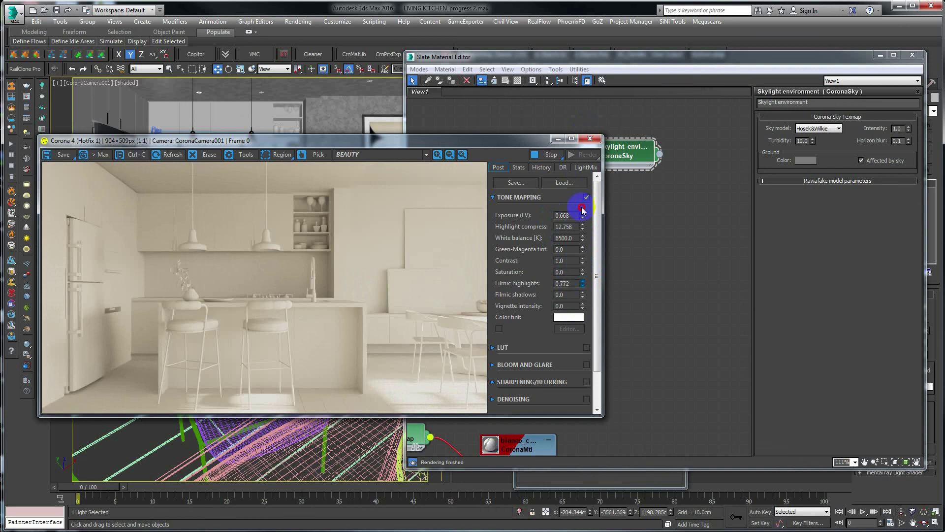
Reset Filmic highlights and Exposure both to 0.0
double_click(572, 283)
type("0")
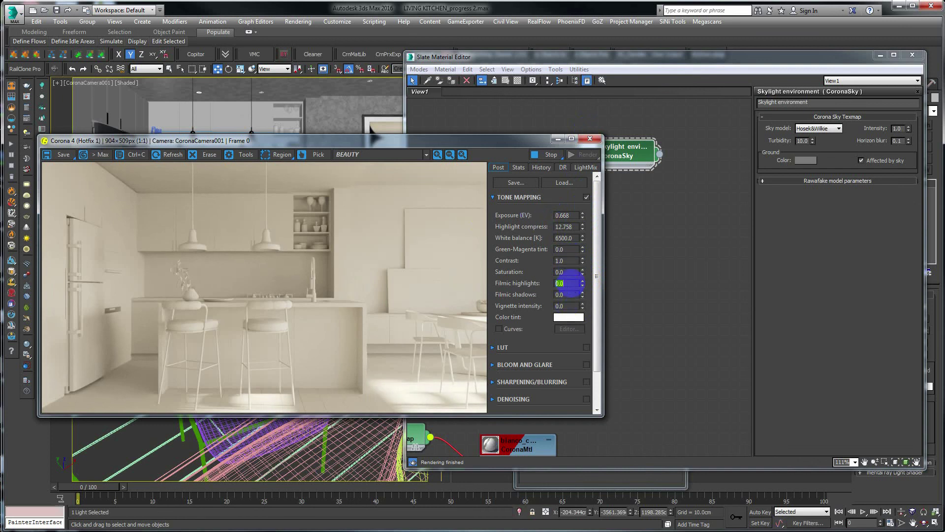
double_click(563, 215)
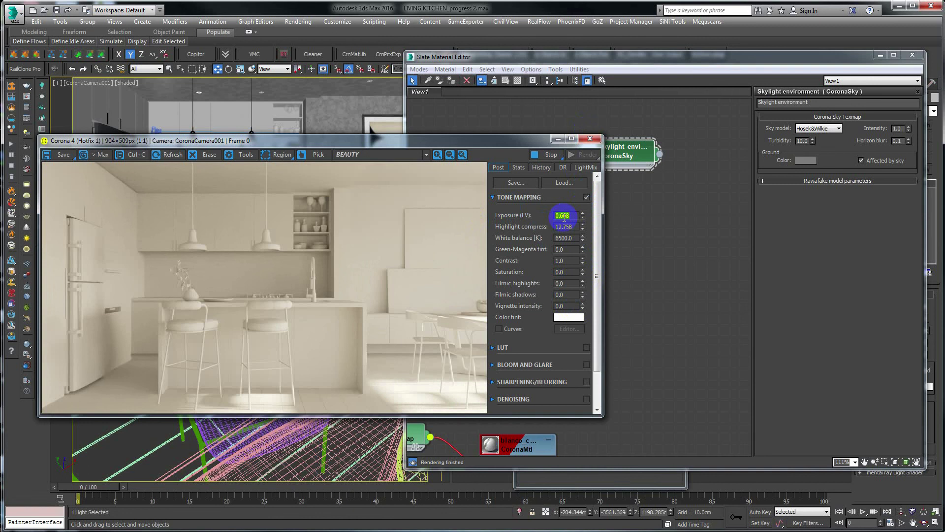
type("0")
key("Return")
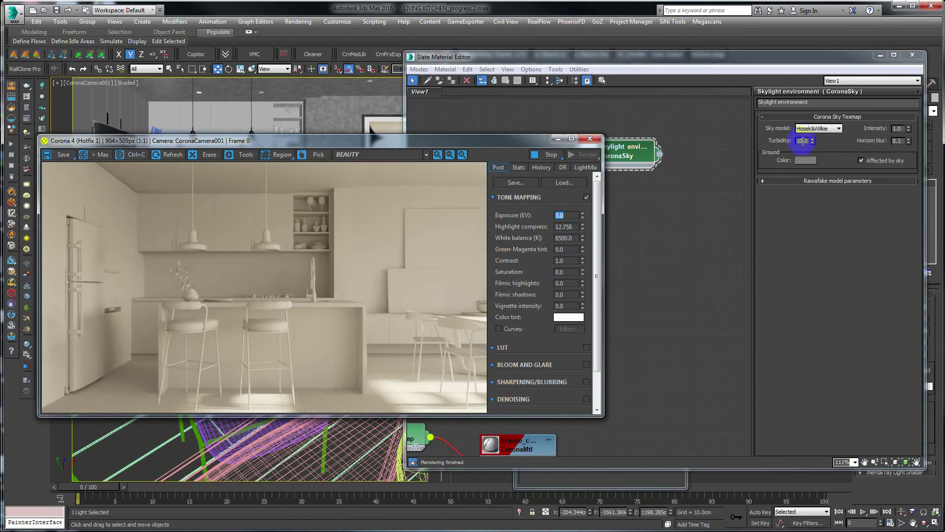
Set CoronaSky Turbidity to 1.7
double_click(803, 140)
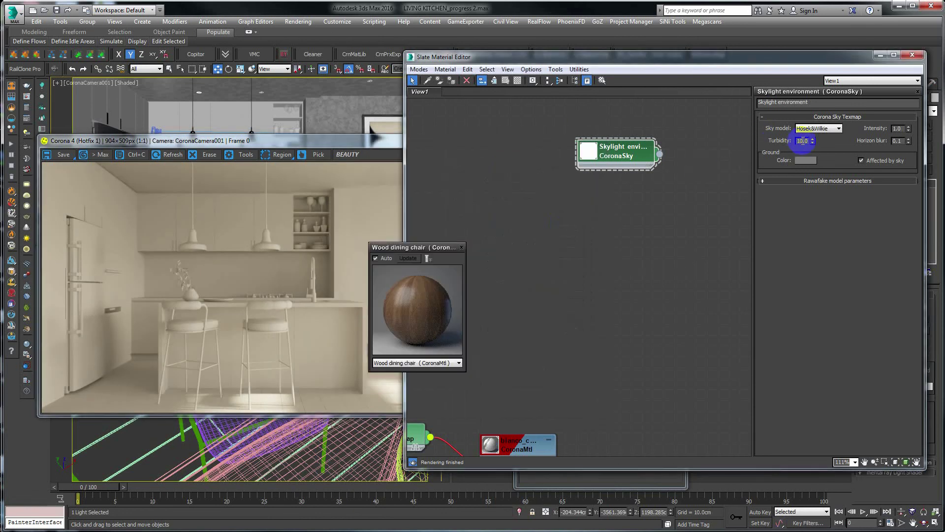
left_click(803, 140)
type("1.7")
key("Return")
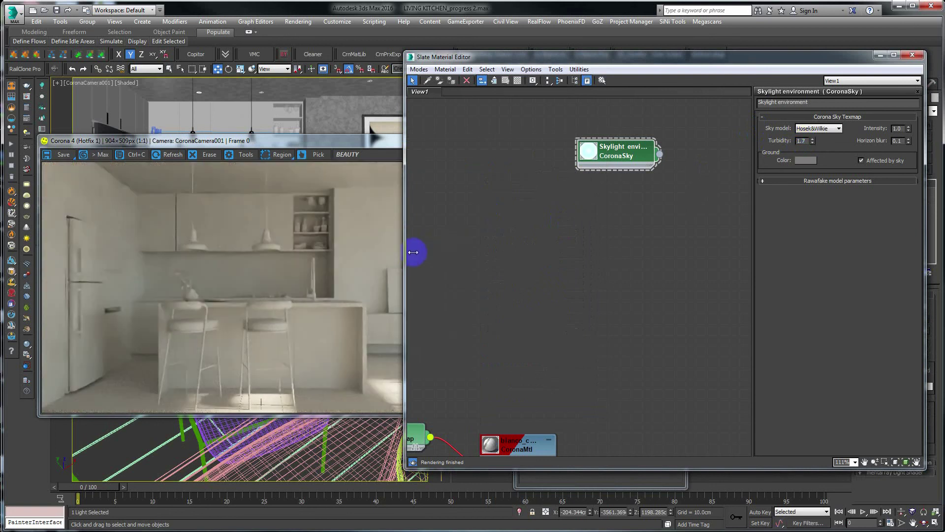
Test the VFB white balance spinner, then set White balance to 5500 K
left_click(356, 142)
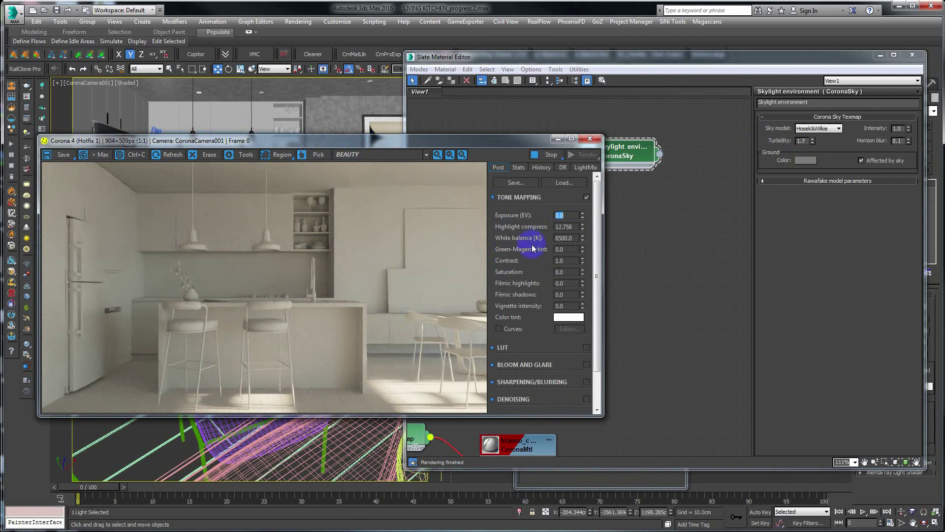
left_click_drag(556, 238, 583, 241)
left_click_drag(582, 241, 583, 256)
left_click_drag(583, 256, 583, 262)
mouse_move(583, 261)
left_mouse_down()
mouse_move(585, 239)
mouse_move(584, 264)
left_mouse_up()
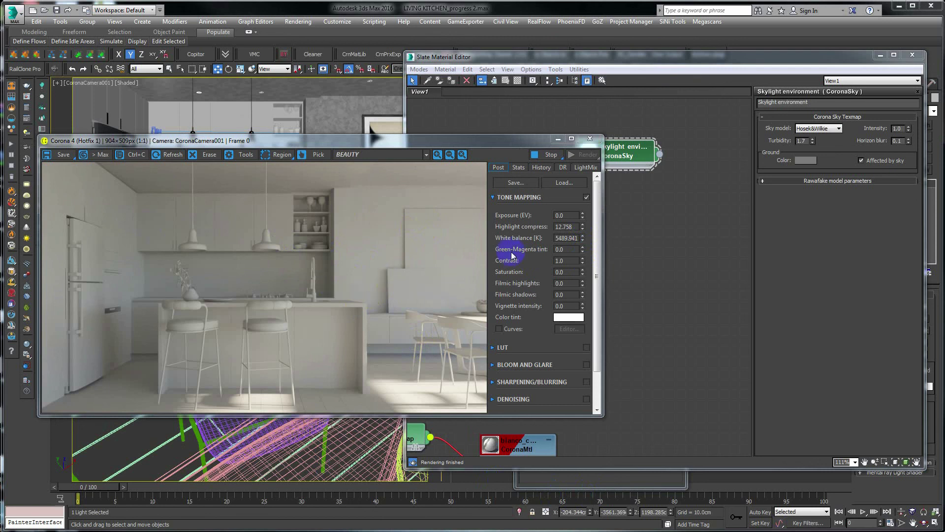
double_click(567, 238)
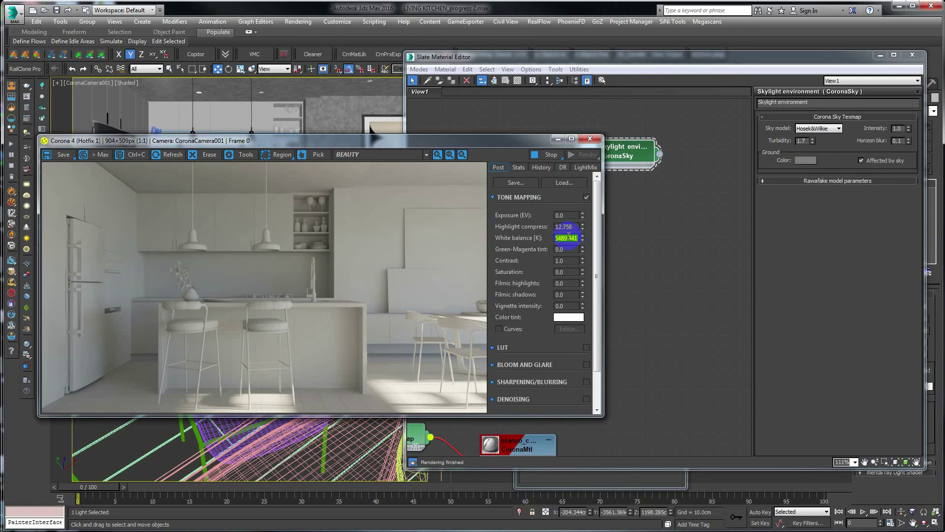
type("5500")
key("Return")
left_click(438, 139)
mouse_move(439, 143)
left_mouse_down()
mouse_move(446, 176)
mouse_move(469, 174)
left_mouse_up()
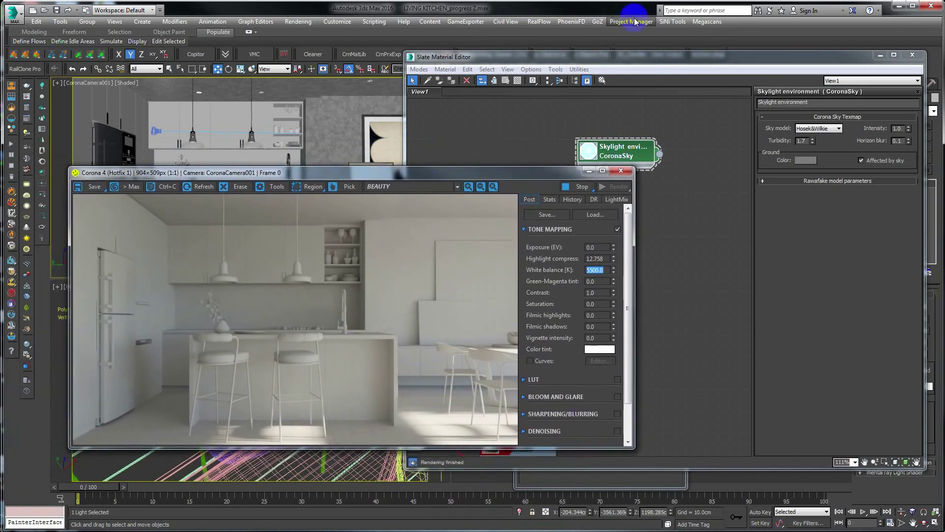
Minimize the Slate Material Editor and close Environment and Effects
left_click(881, 56)
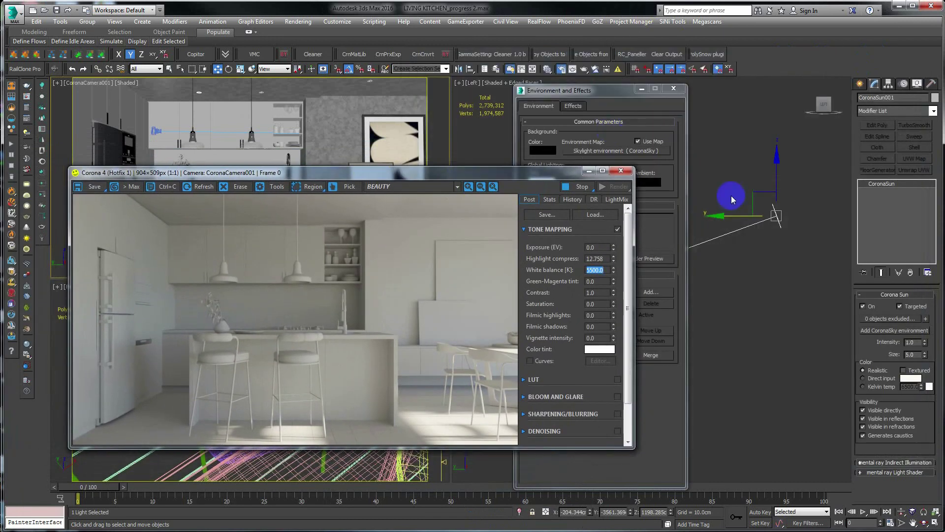
left_click(642, 89)
left_click_drag(558, 174, 392, 177)
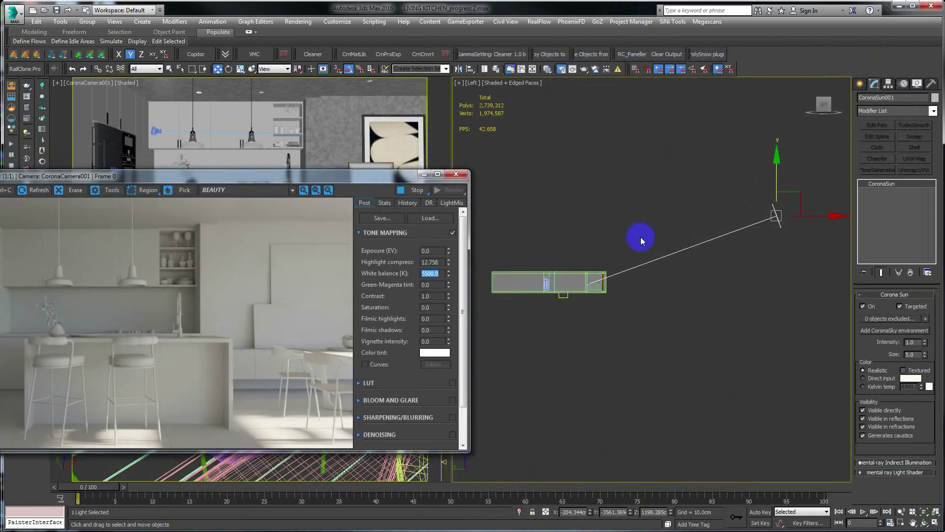
Nudge the CoronaSun upward along Y in the Left viewport
scroll(619, 269, "up", 2)
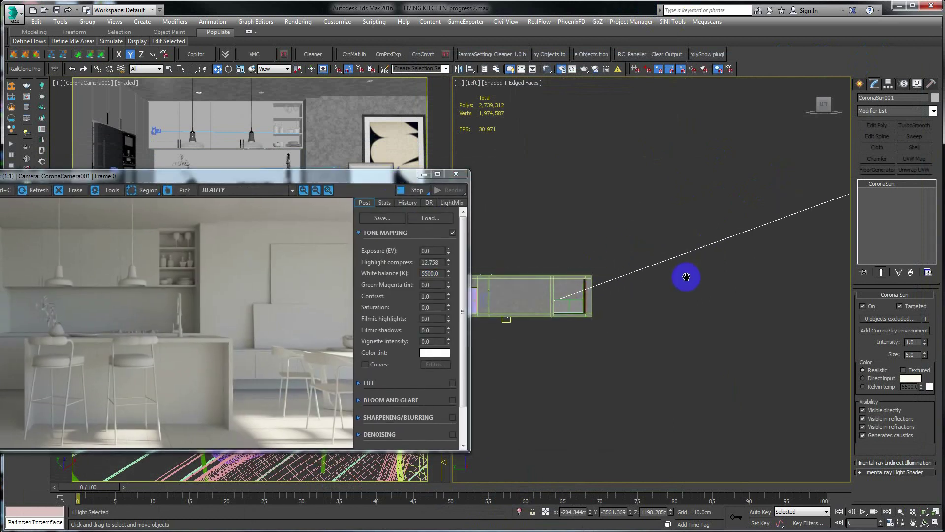
scroll(686, 276, "down", 3)
middle_click_drag(686, 276, 672, 276)
scroll(733, 219, "up", 2)
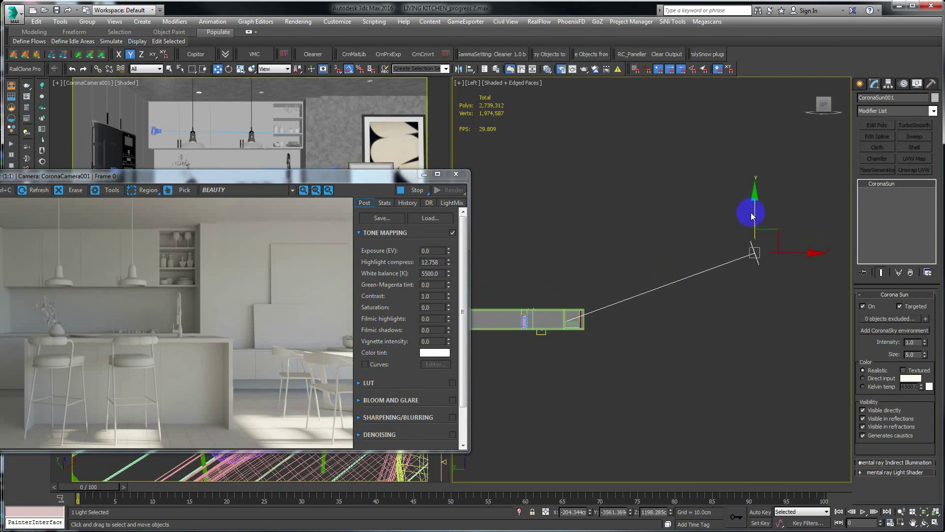
left_click_drag(749, 211, 752, 183)
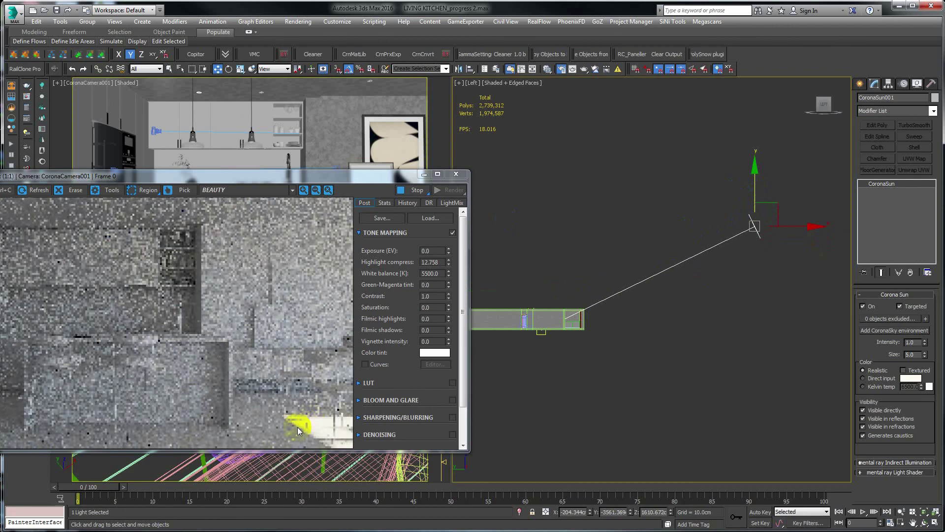
left_click_drag(285, 176, 473, 154)
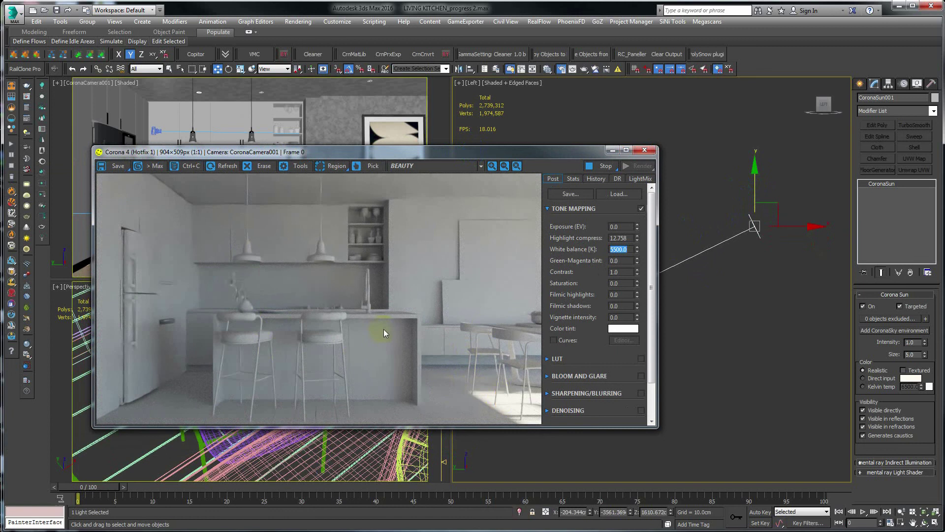
Raise the CoronaSun higher in the Left view and set VFB White balance to 6500 K
left_click_drag(755, 197, 730, 88)
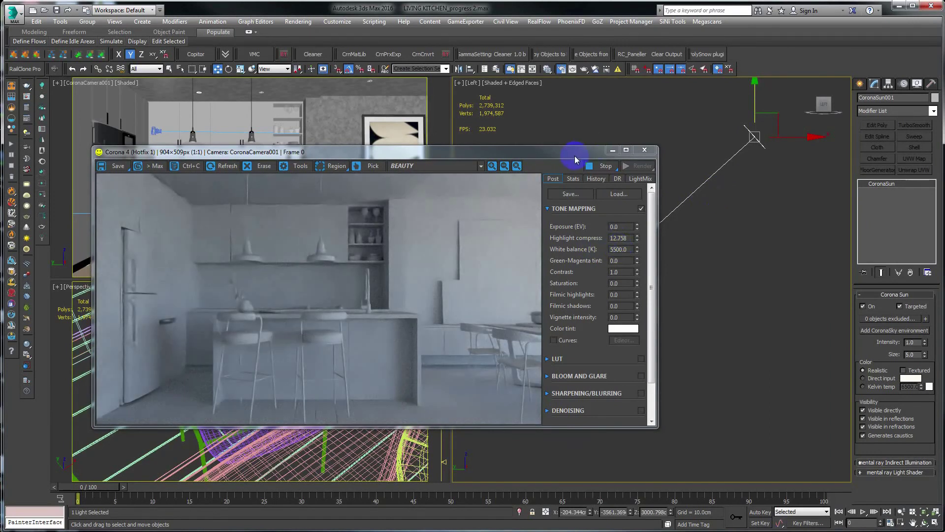
left_click_drag(581, 155, 595, 153)
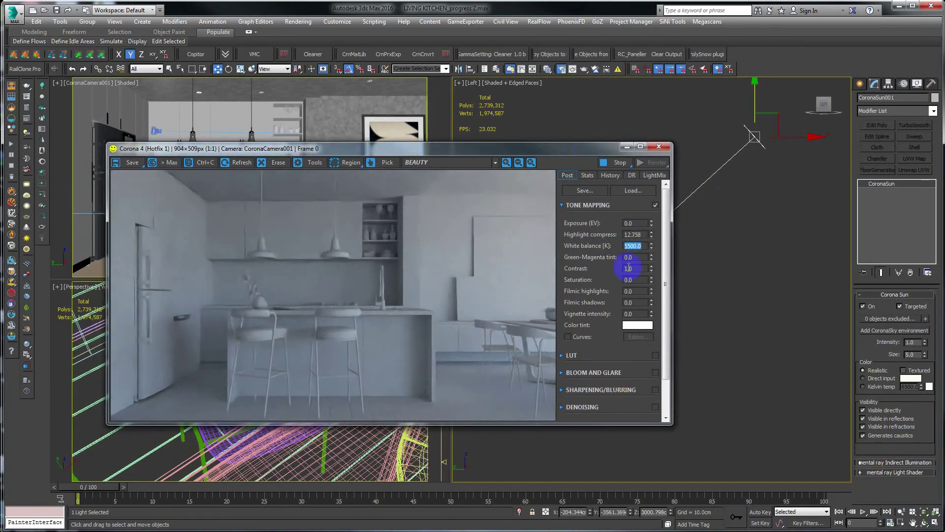
left_click(632, 249)
type("650")
key("Return")
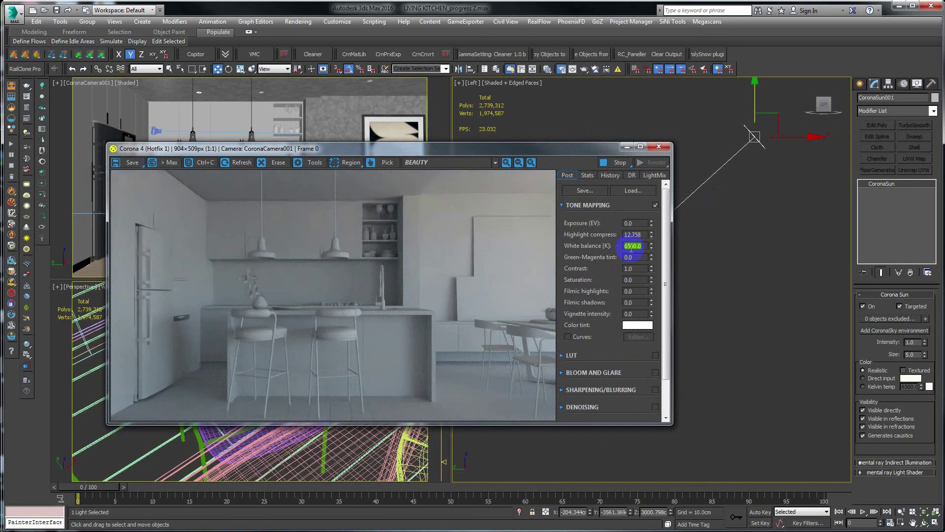